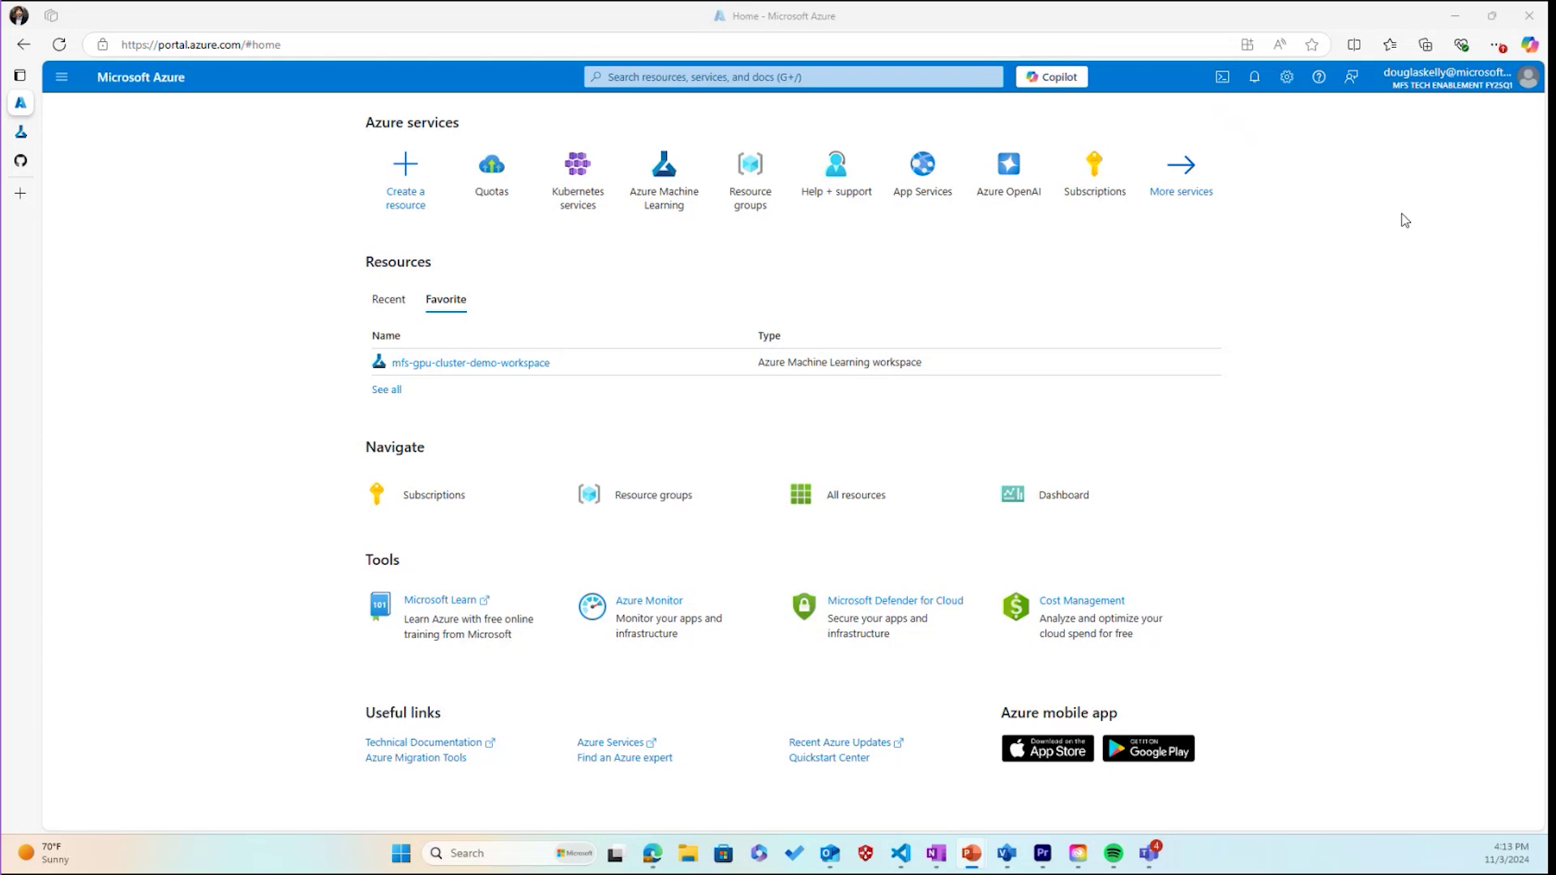
{"action": "mouse_move", "coordinate": [1091, 207]}
{"action": "mouse_move", "coordinate": [752, 202]}
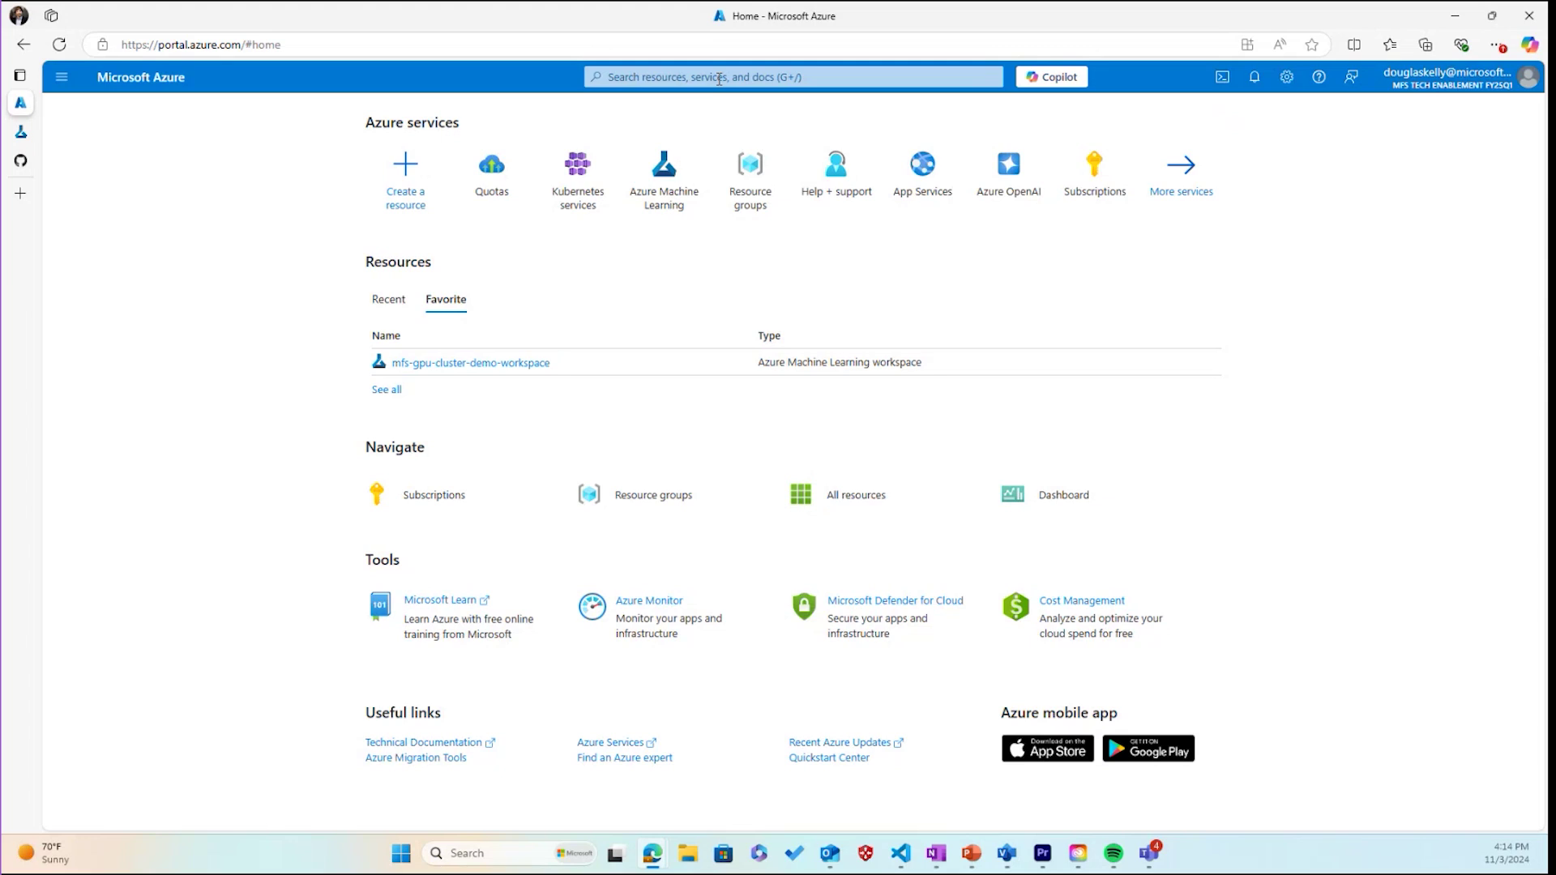
{"action": "left_click", "coordinate": [62, 77]}
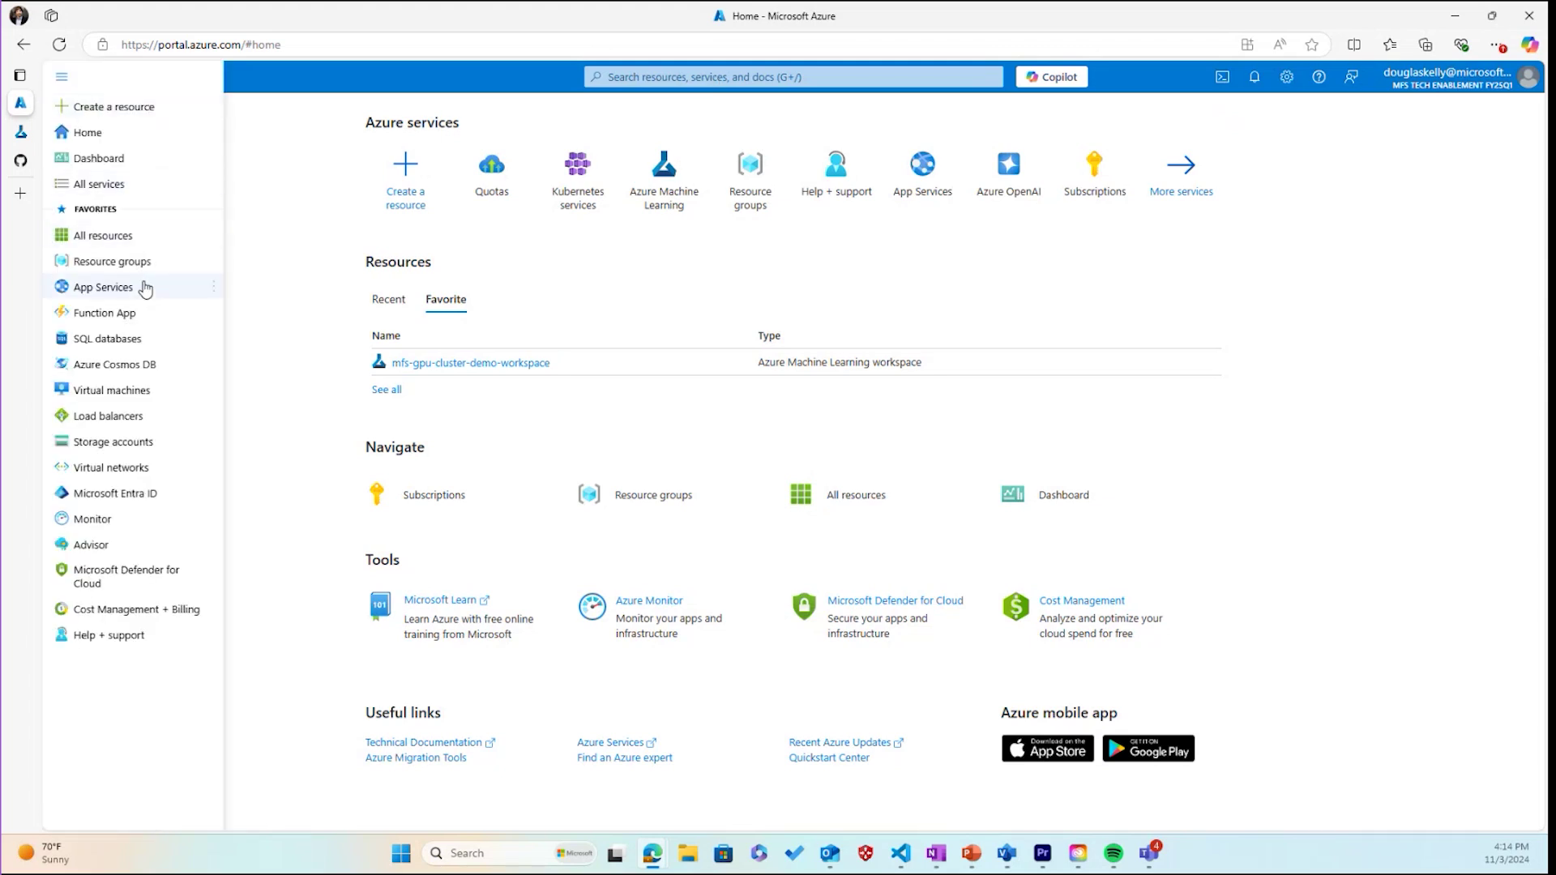
{"action": "left_click", "coordinate": [63, 80]}
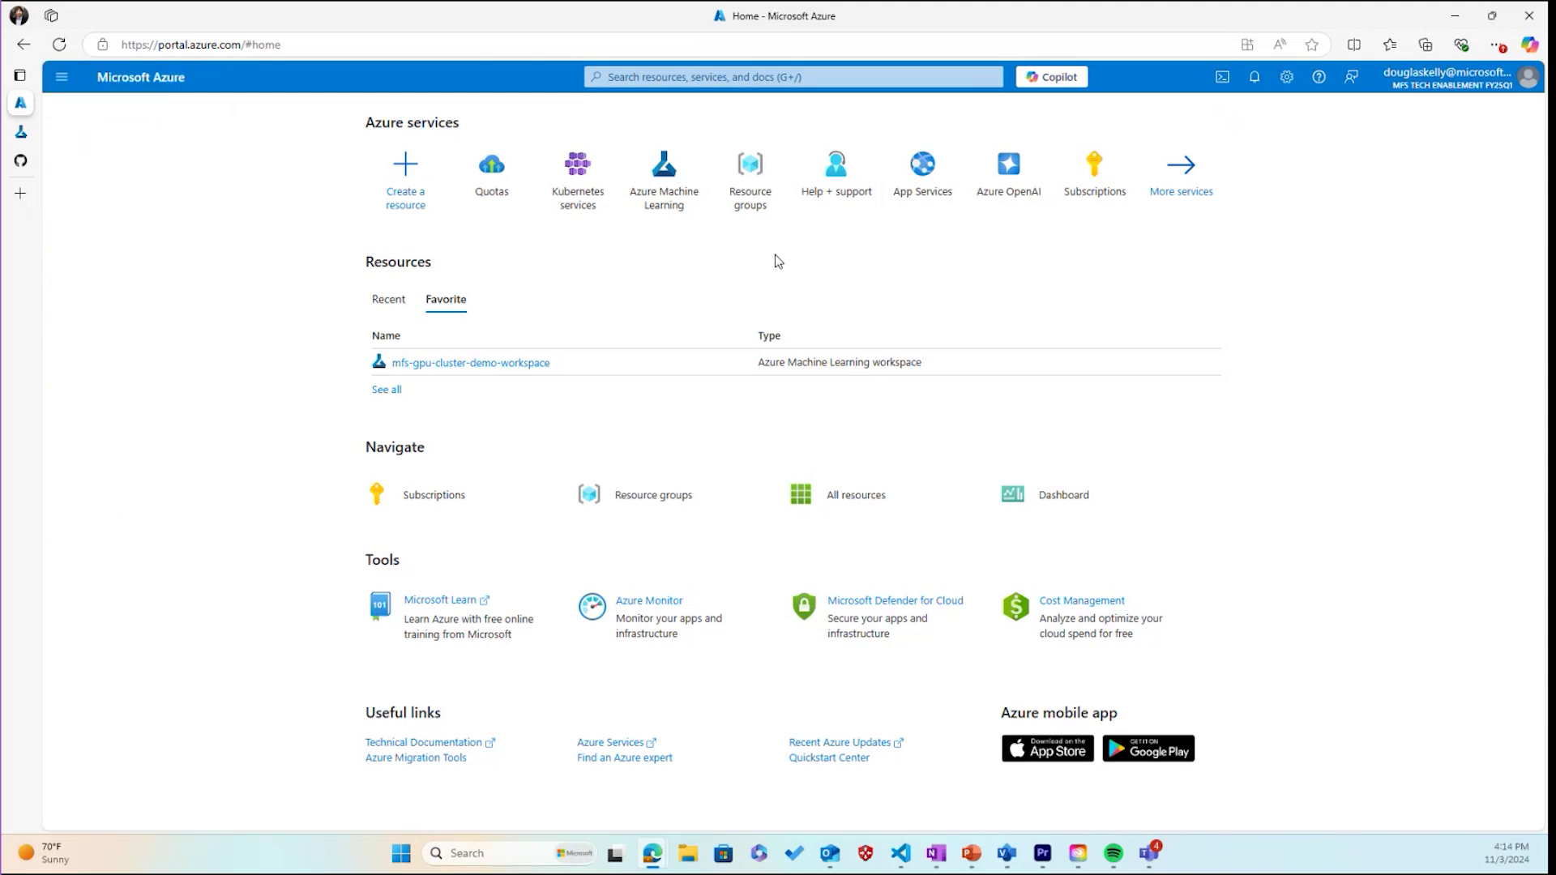
Fill in a new resource group named mfs-gpu-cluster-italynorth with its region set to (Europe) Italy North
{"action": "left_click", "coordinate": [750, 191]}
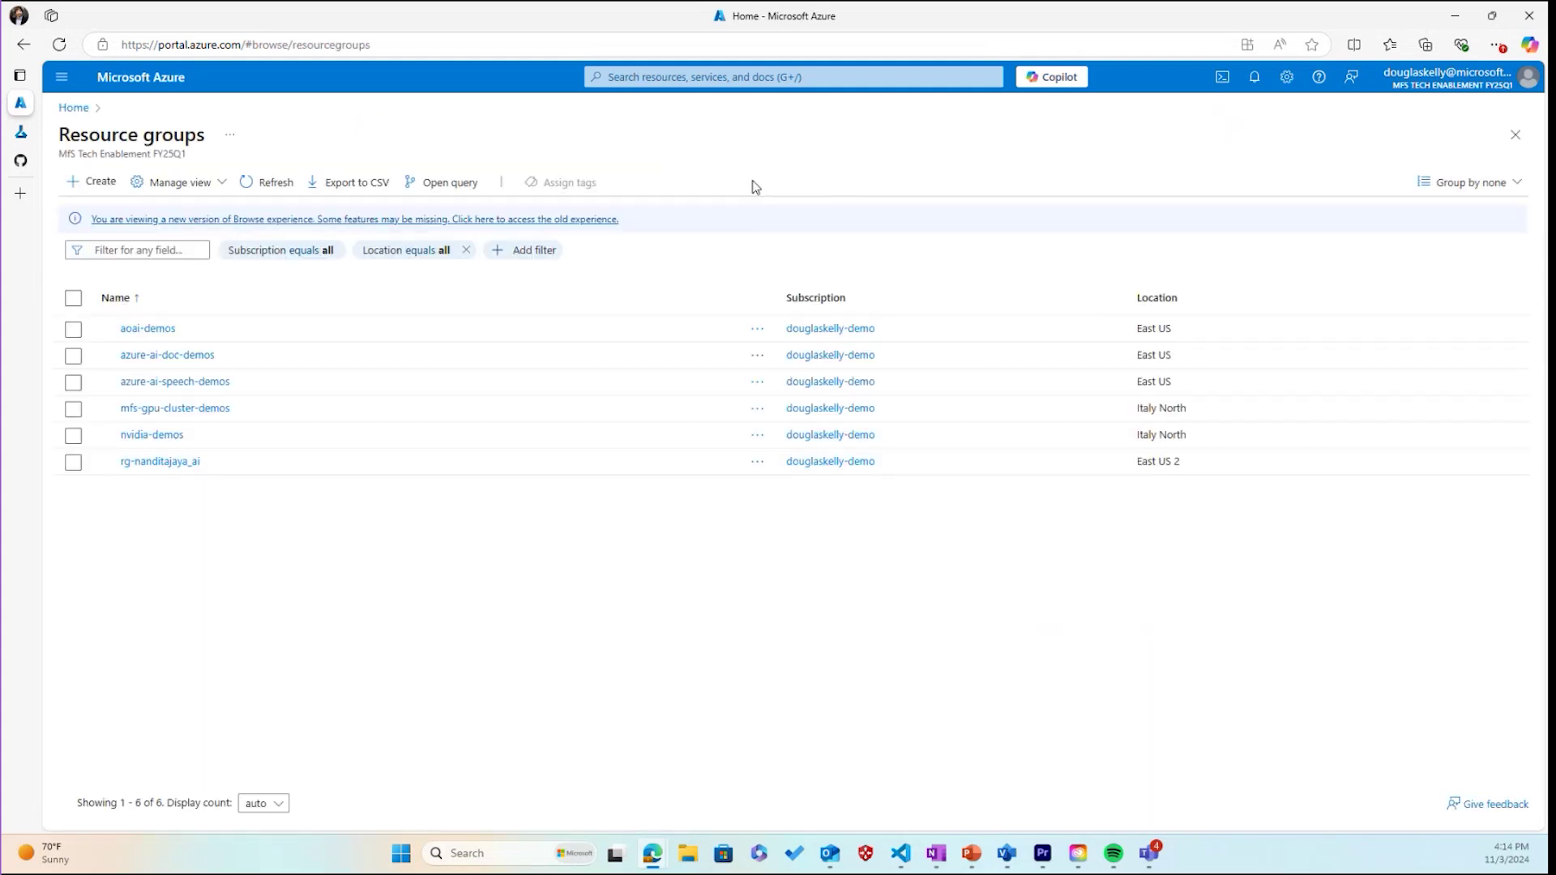
{"action": "left_click", "coordinate": [103, 184]}
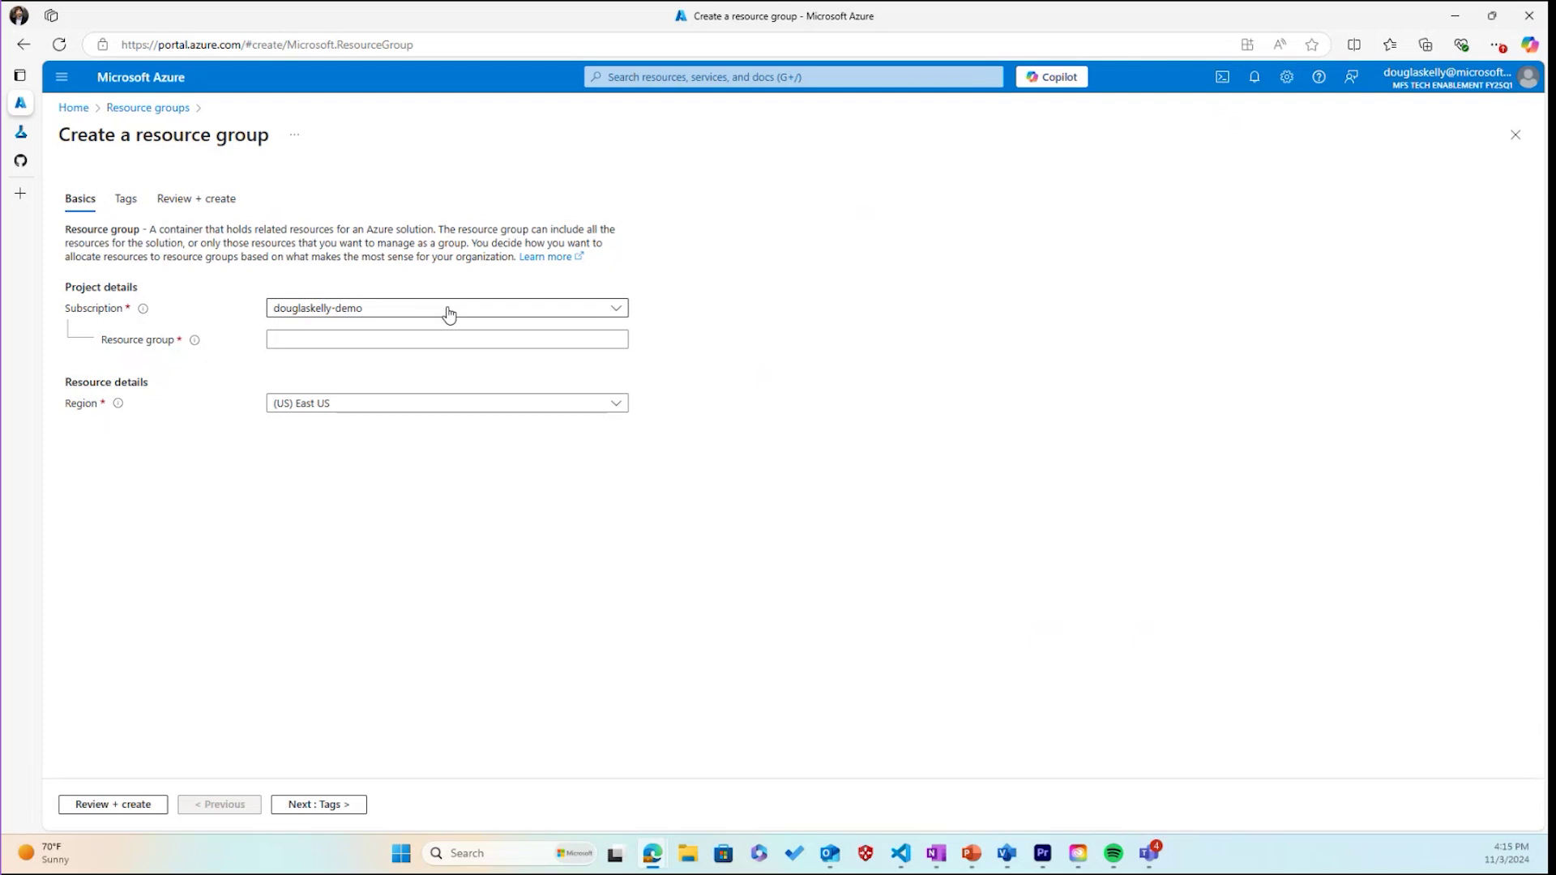
{"action": "left_click", "coordinate": [503, 342]}
{"action": "type", "text": "m"}
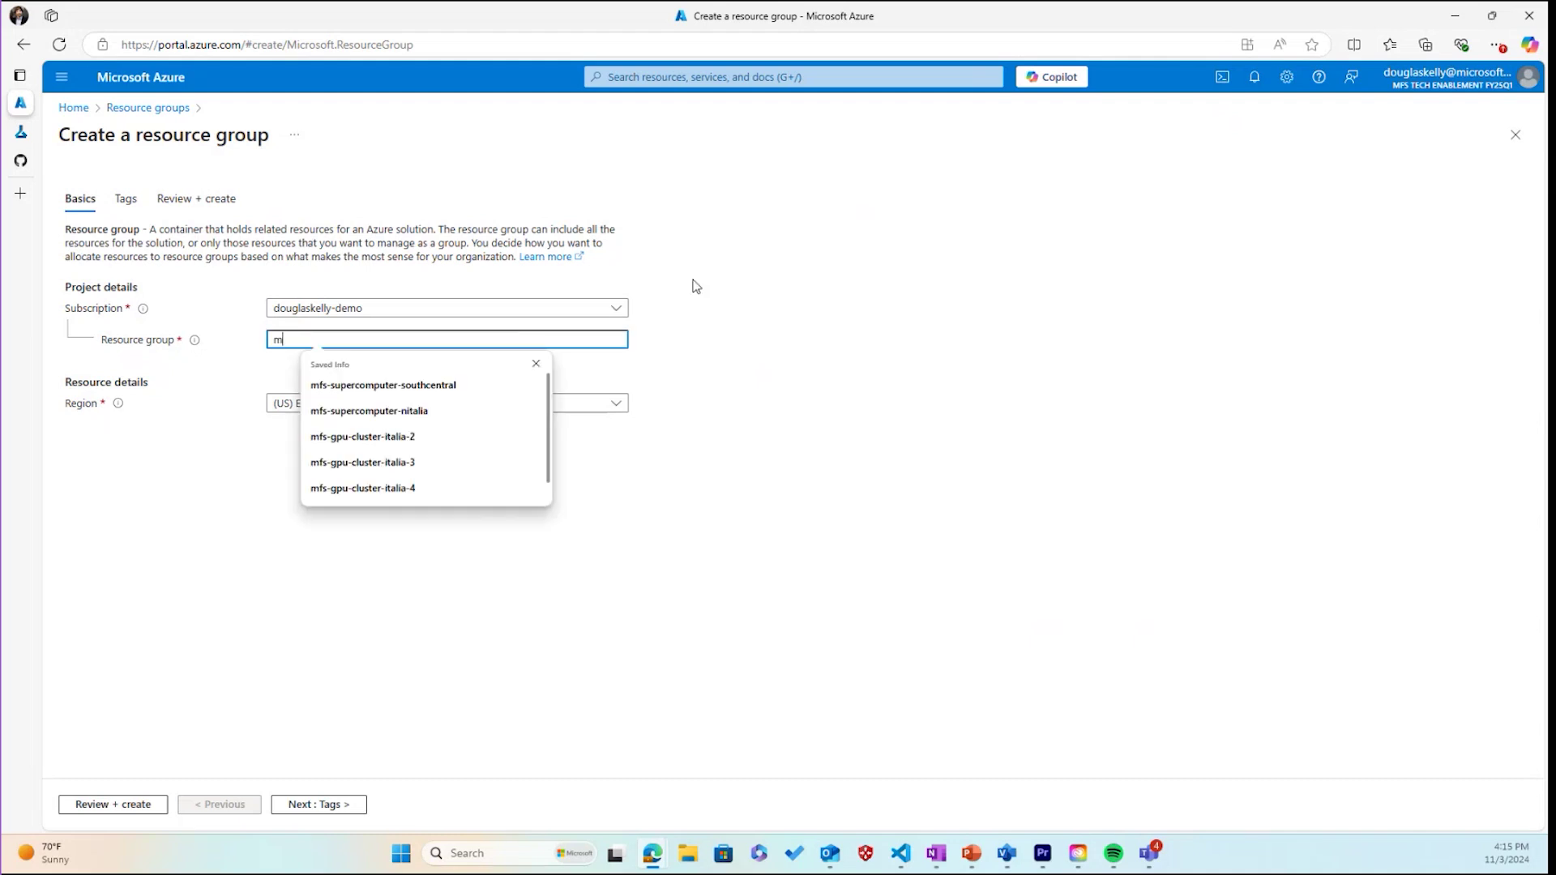
{"action": "type", "text": "fs-gpu-cluster"}
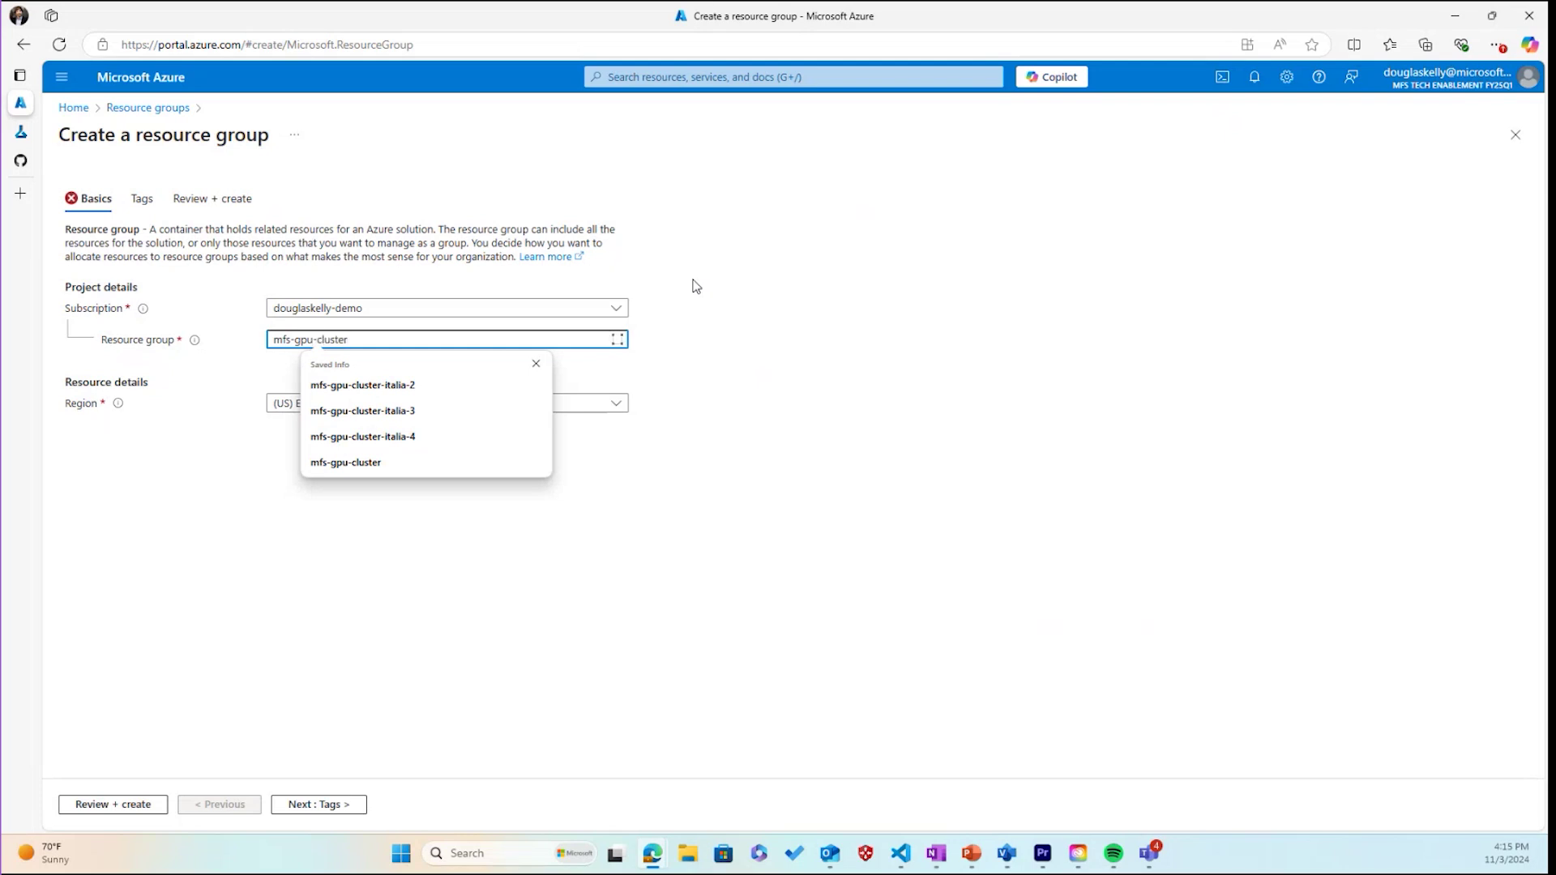
{"action": "type", "text": "-italynorth"}
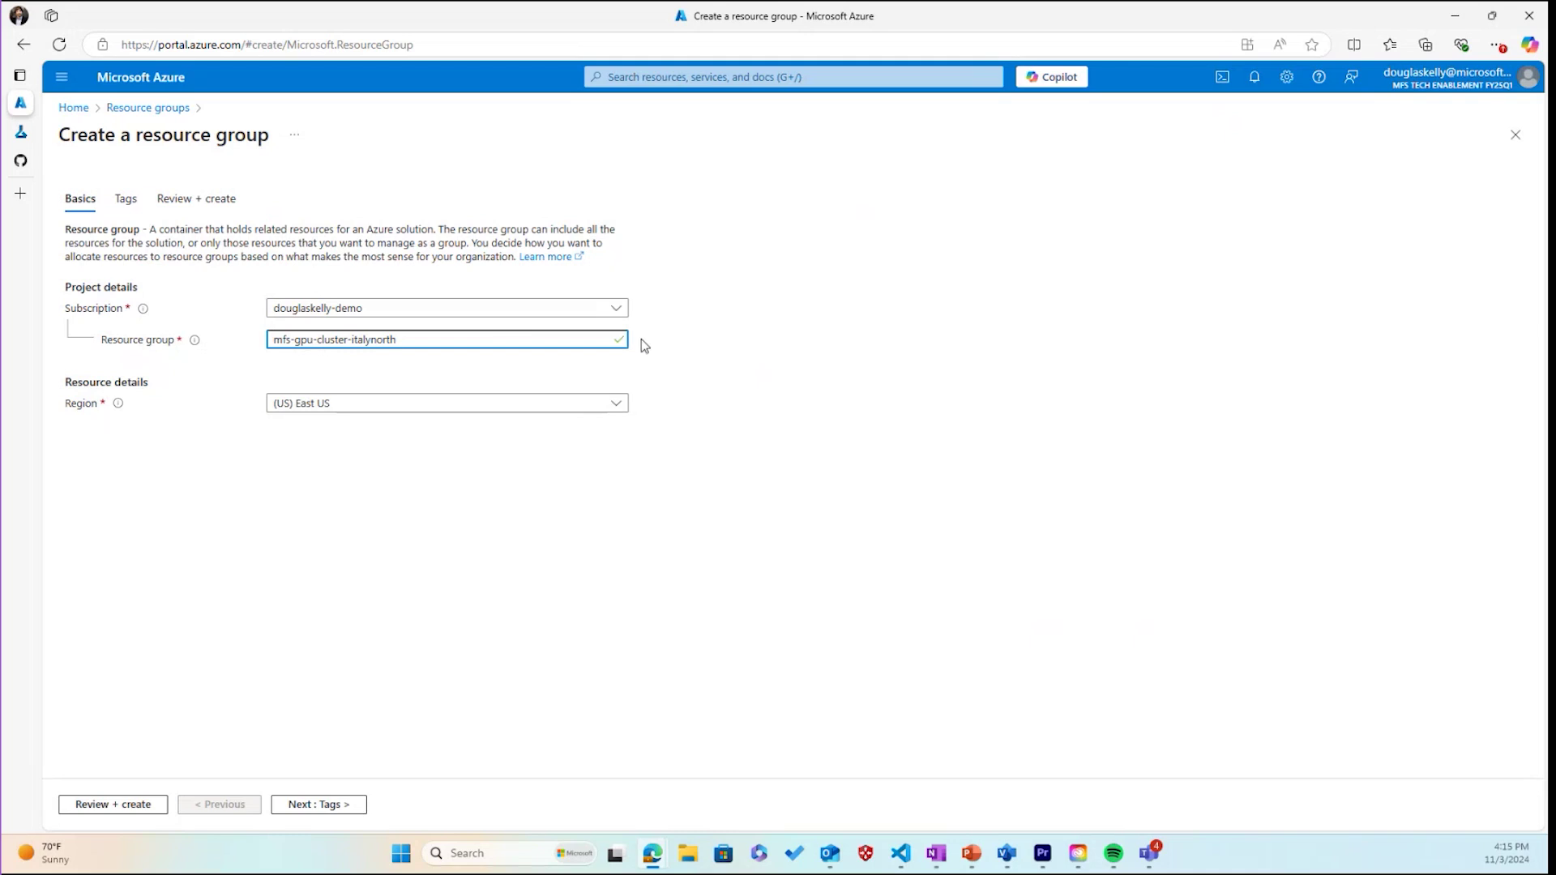
{"action": "left_click", "coordinate": [620, 403]}
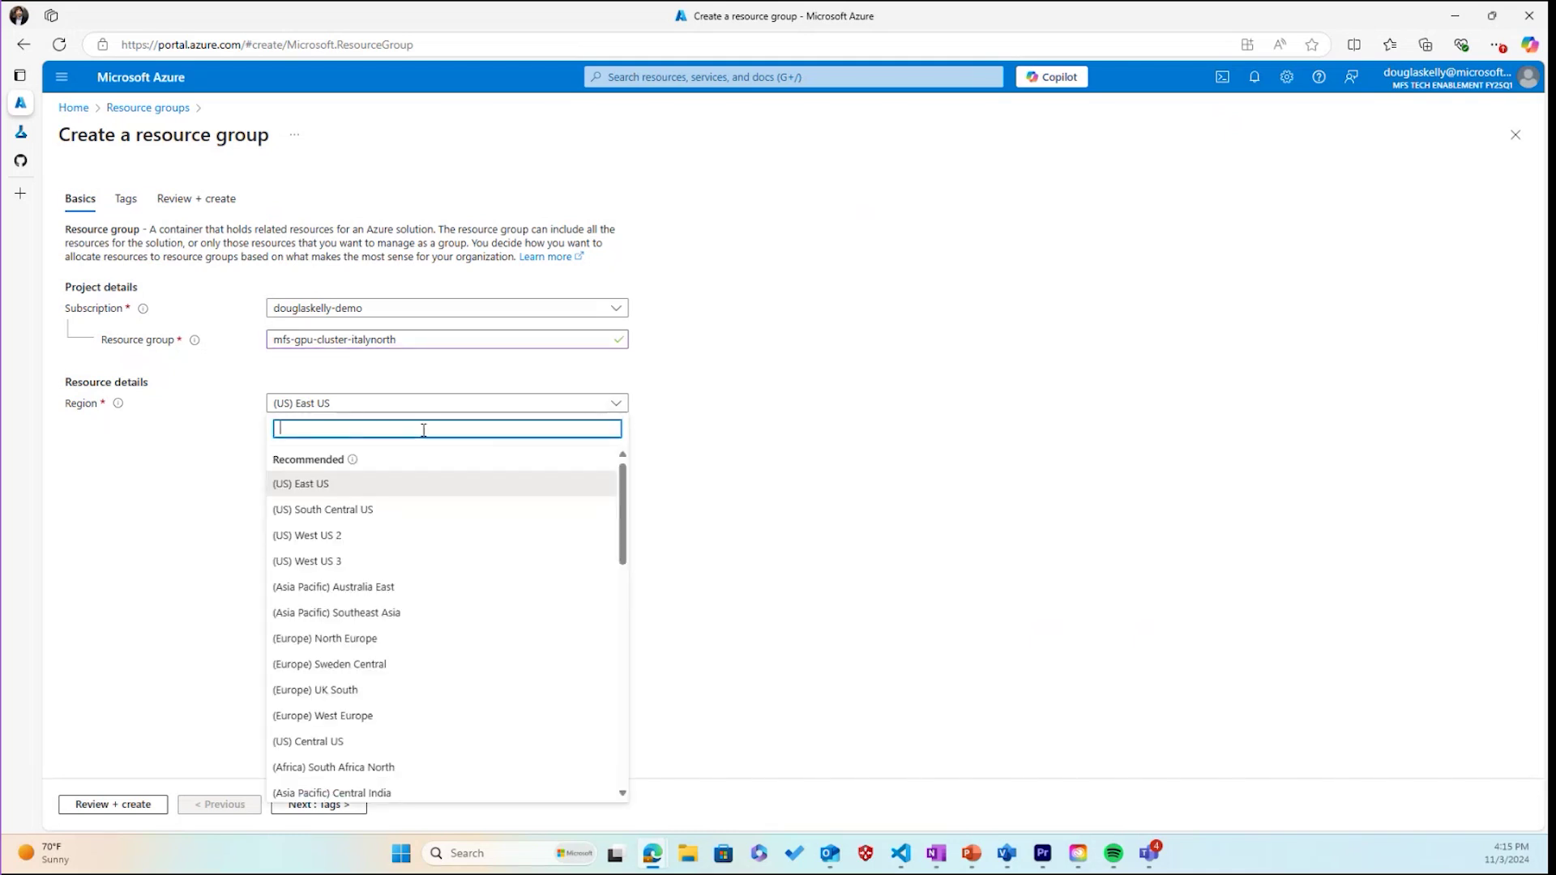
{"action": "type", "text": "italy"}
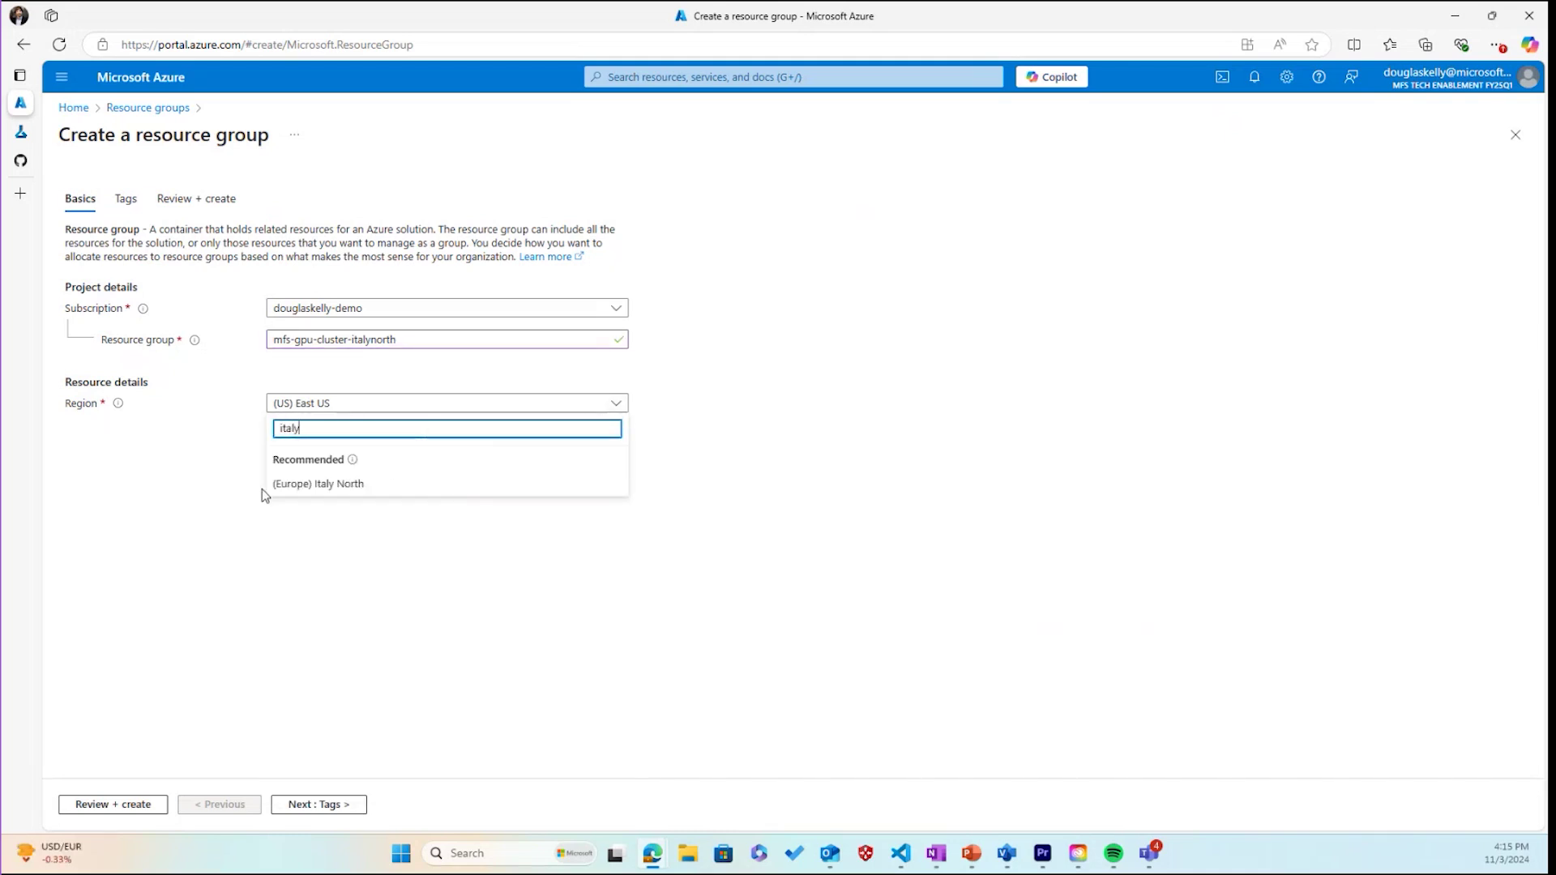
{"action": "left_click", "coordinate": [288, 485]}
Review the resource group's configuration without adding tags, and return to the portal home without creating it
{"action": "left_click", "coordinate": [342, 807]}
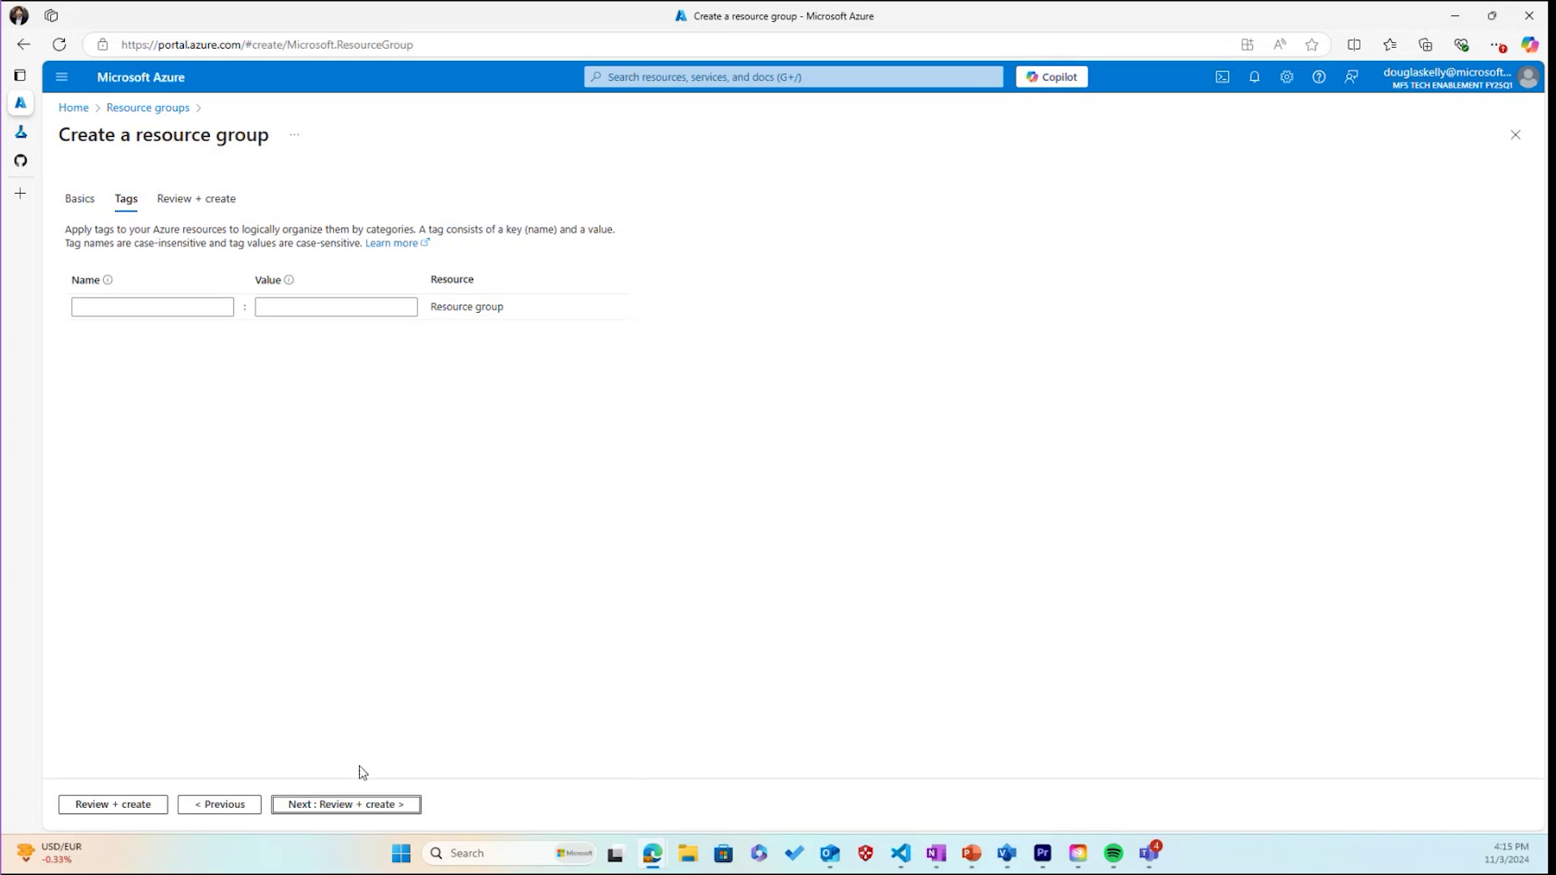
{"action": "left_click", "coordinate": [368, 805]}
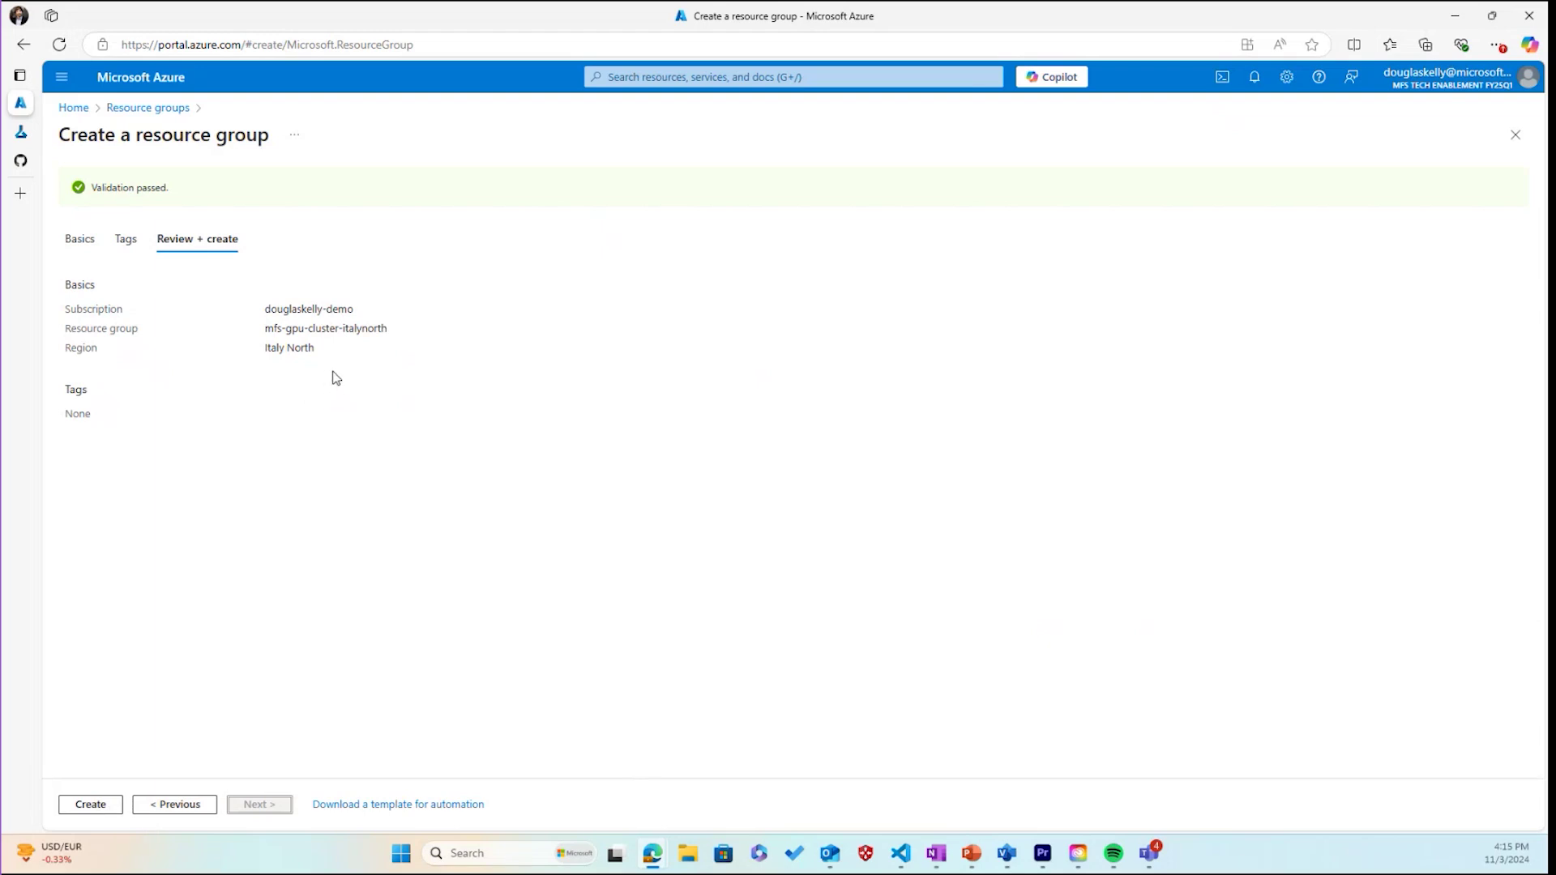
{"action": "left_click", "coordinate": [79, 115]}
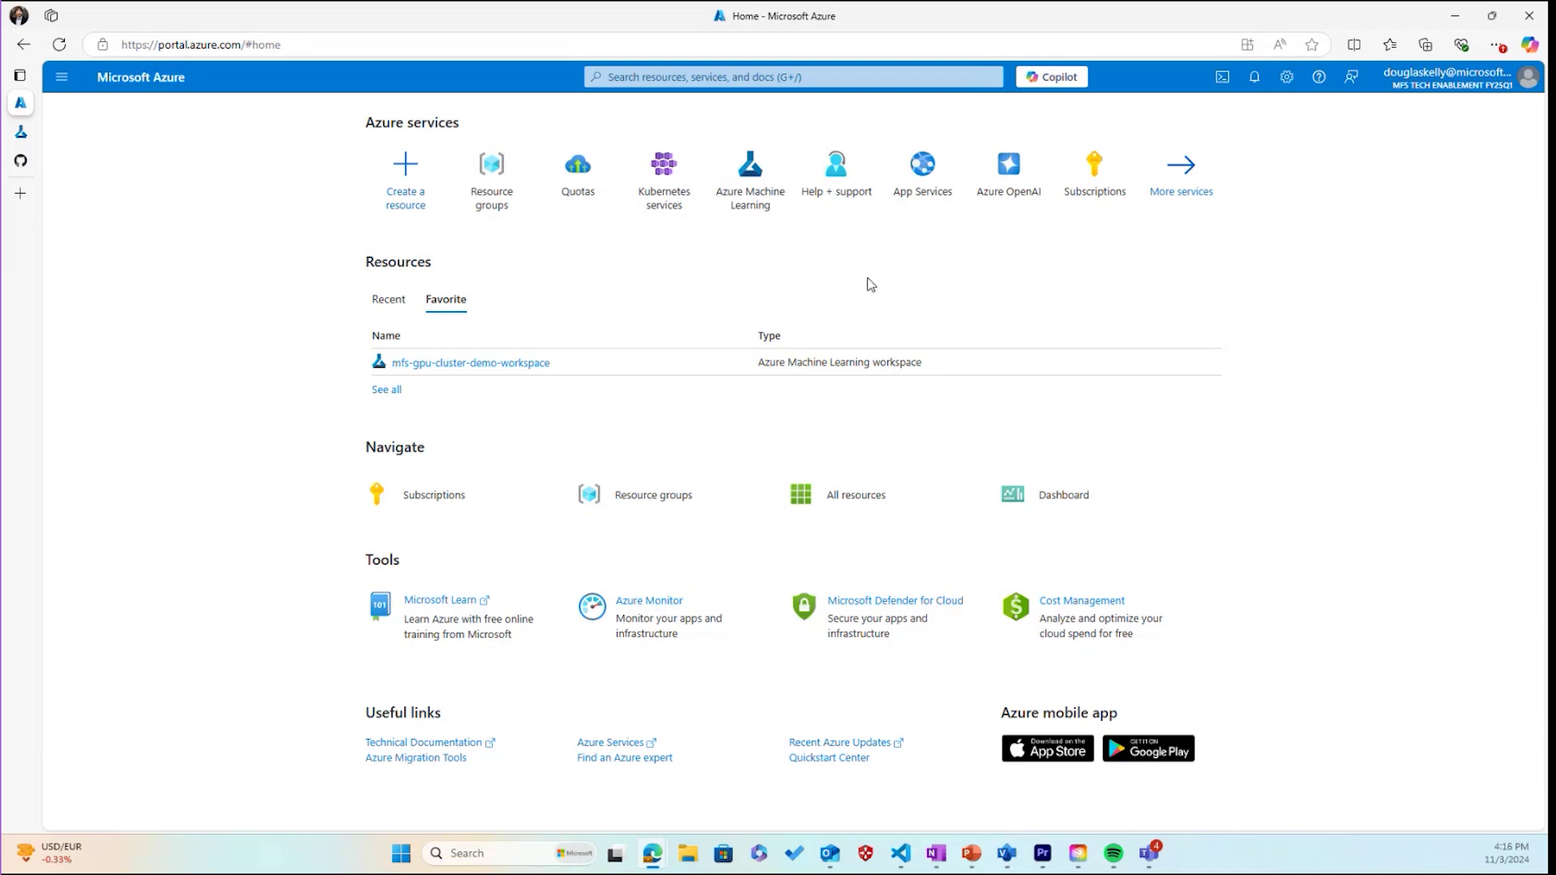
Start a new Azure Machine Learning workspace and assign it to the existing resource group mfs-gpu-cluster-demos
{"action": "left_click", "coordinate": [754, 203]}
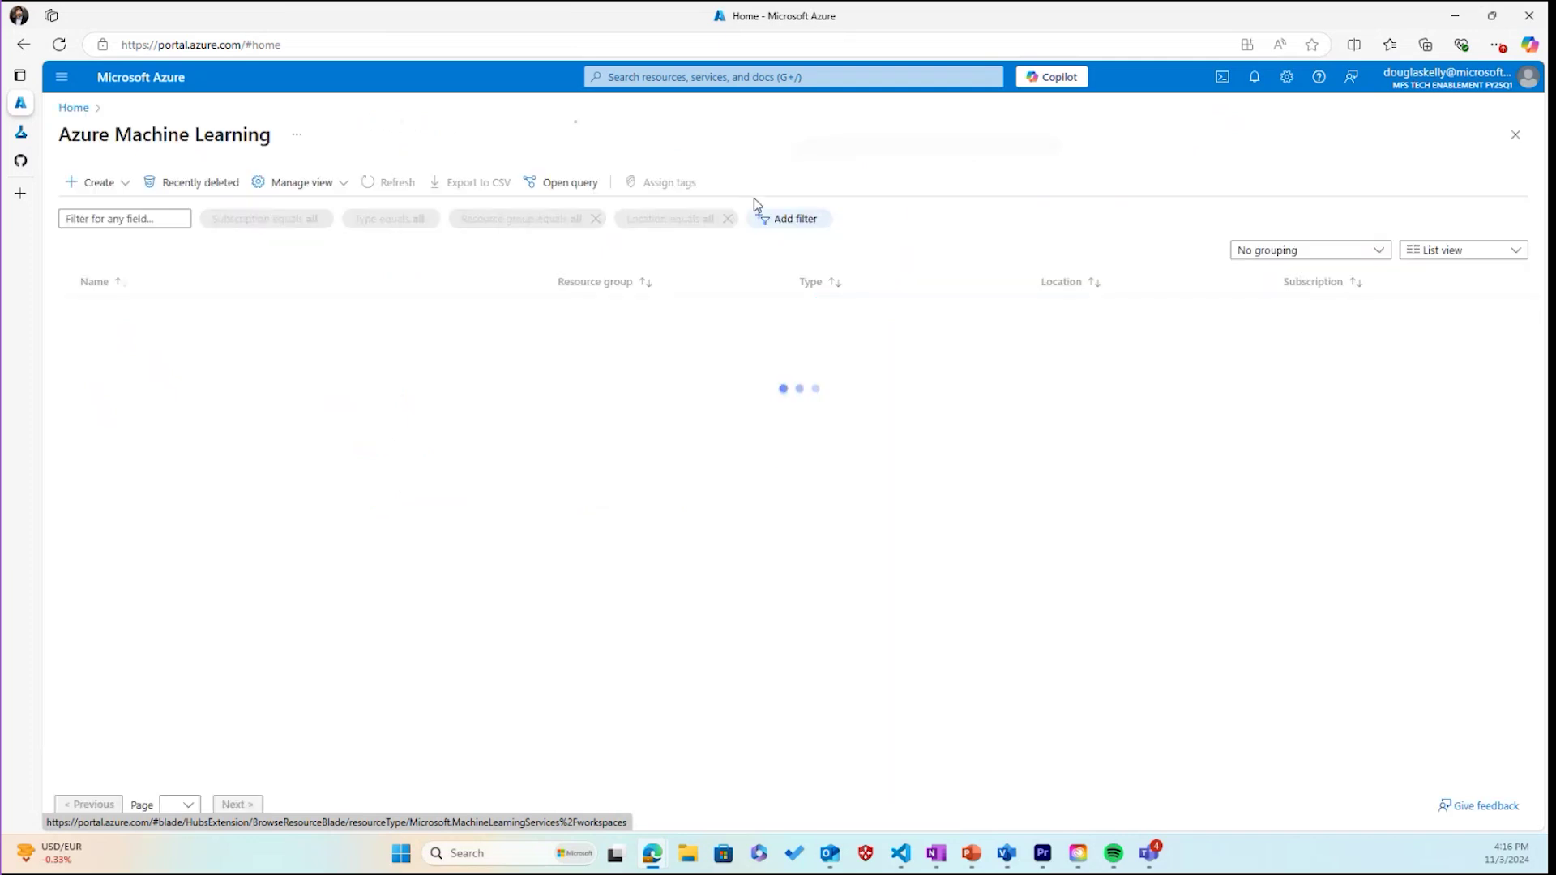
{"action": "left_click", "coordinate": [562, 400]}
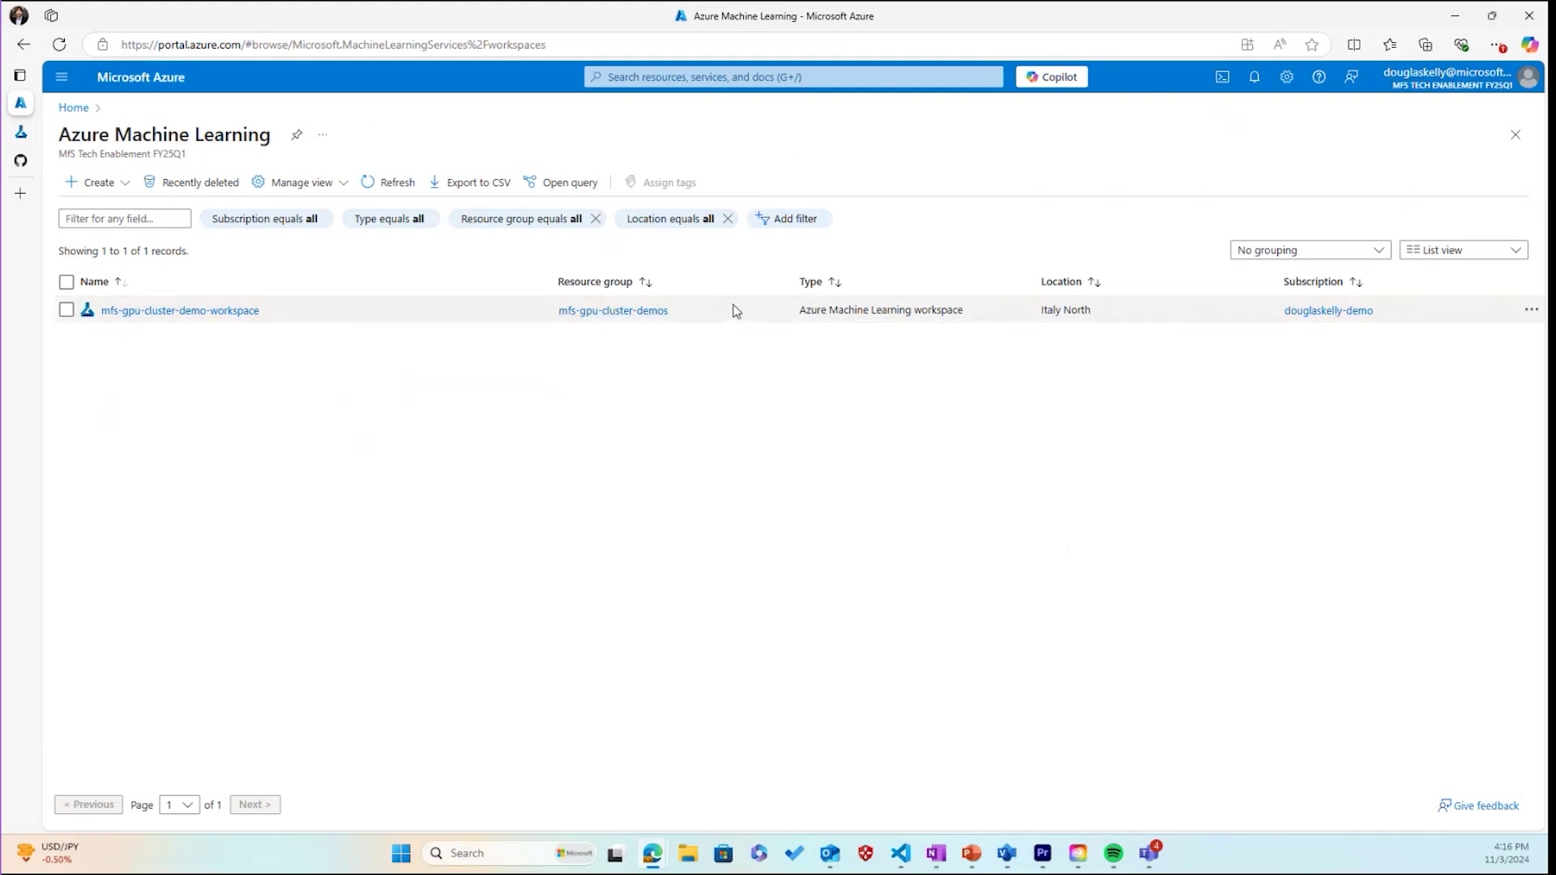
{"action": "left_click", "coordinate": [117, 188]}
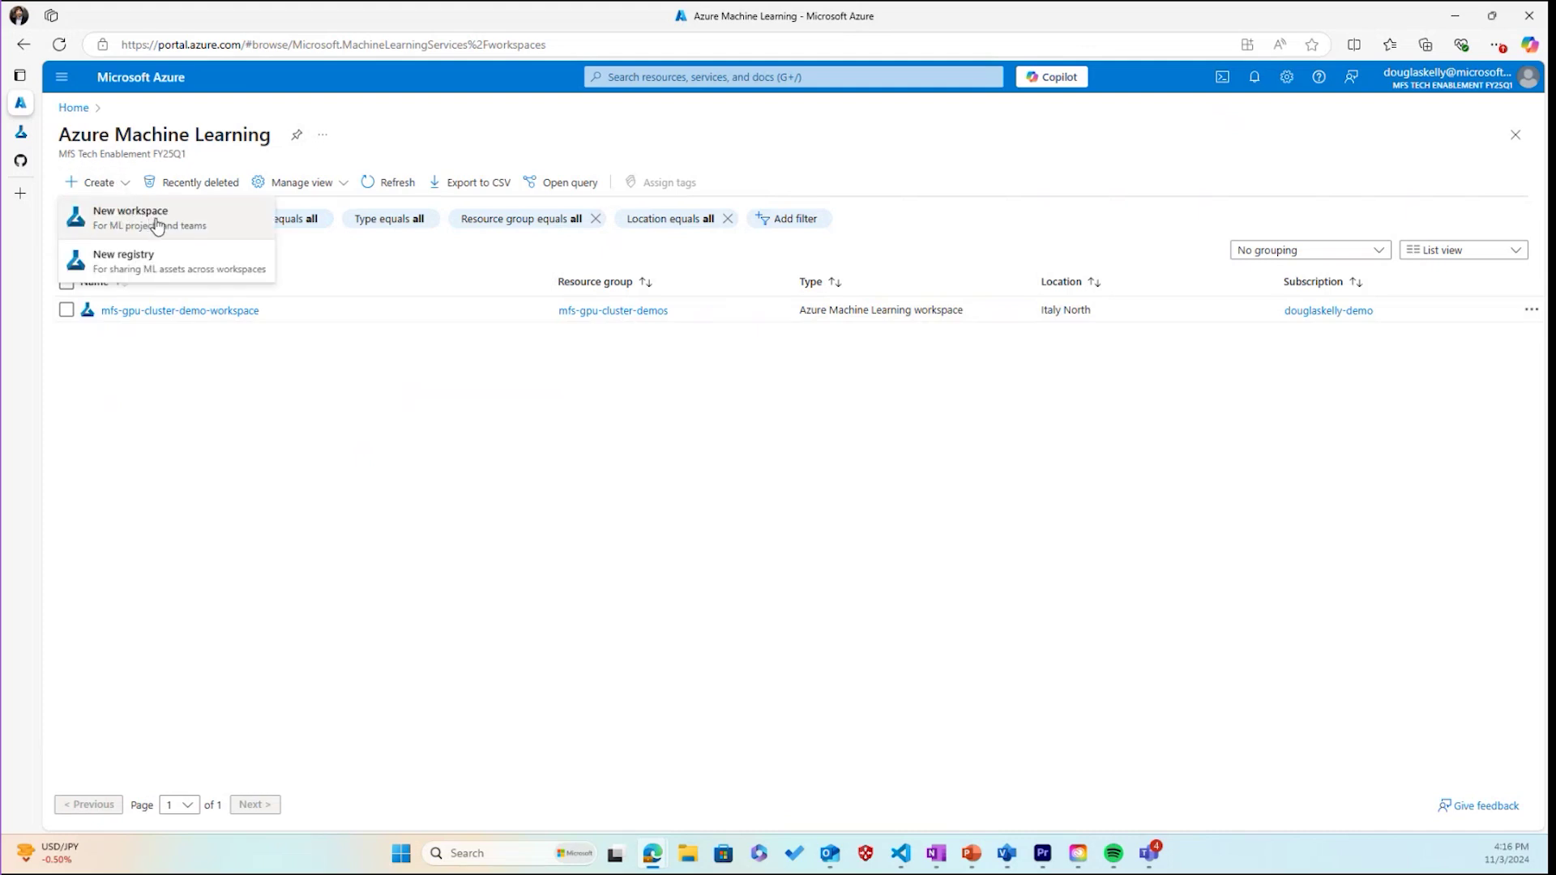
{"action": "left_click", "coordinate": [132, 221]}
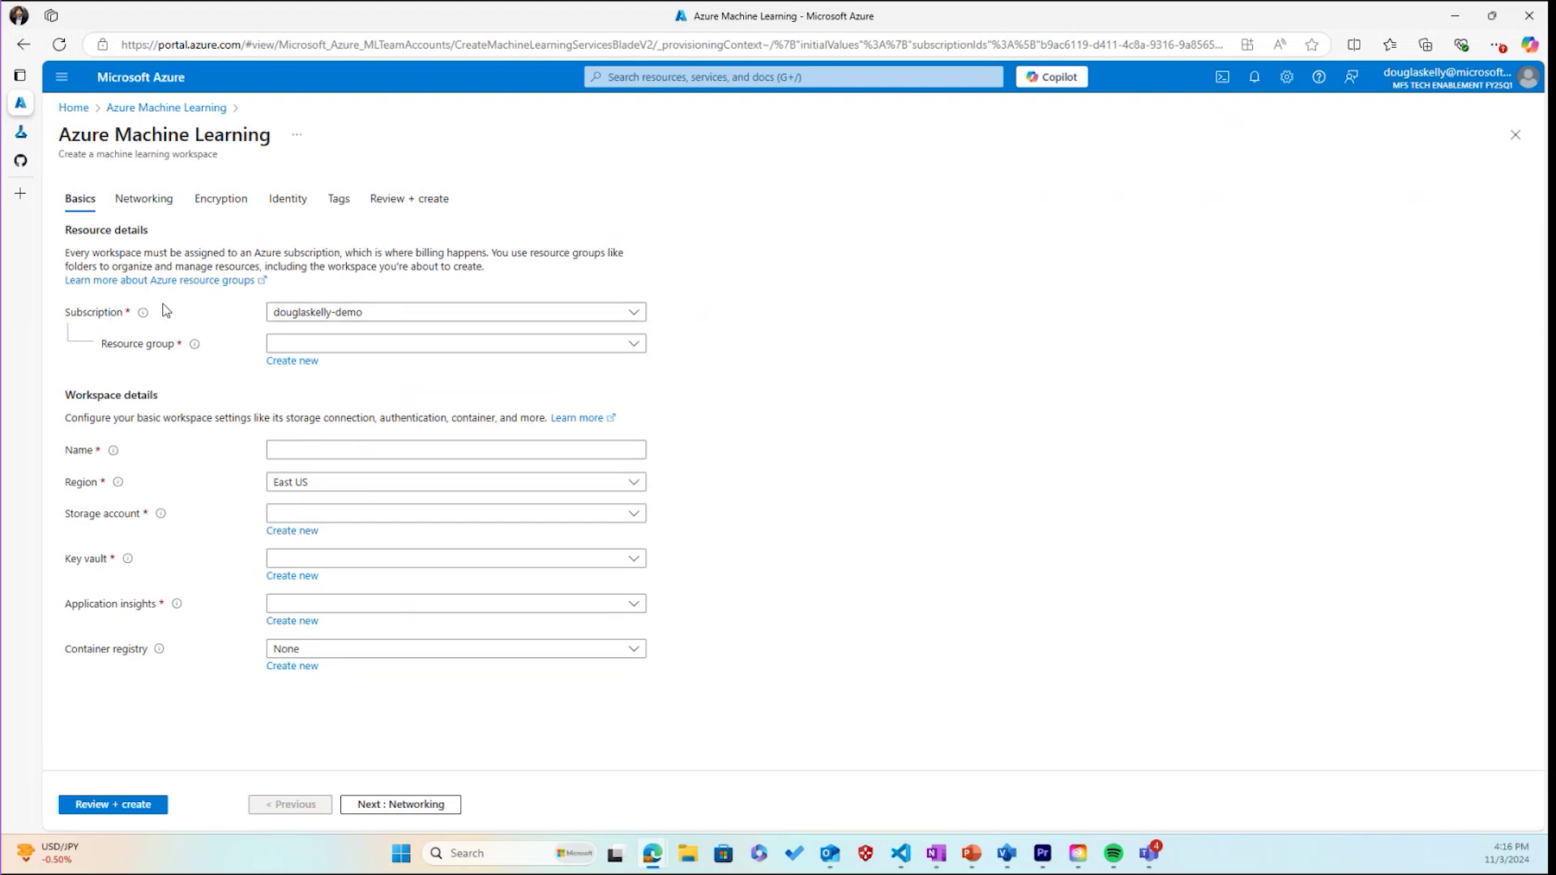
{"action": "left_click", "coordinate": [645, 347]}
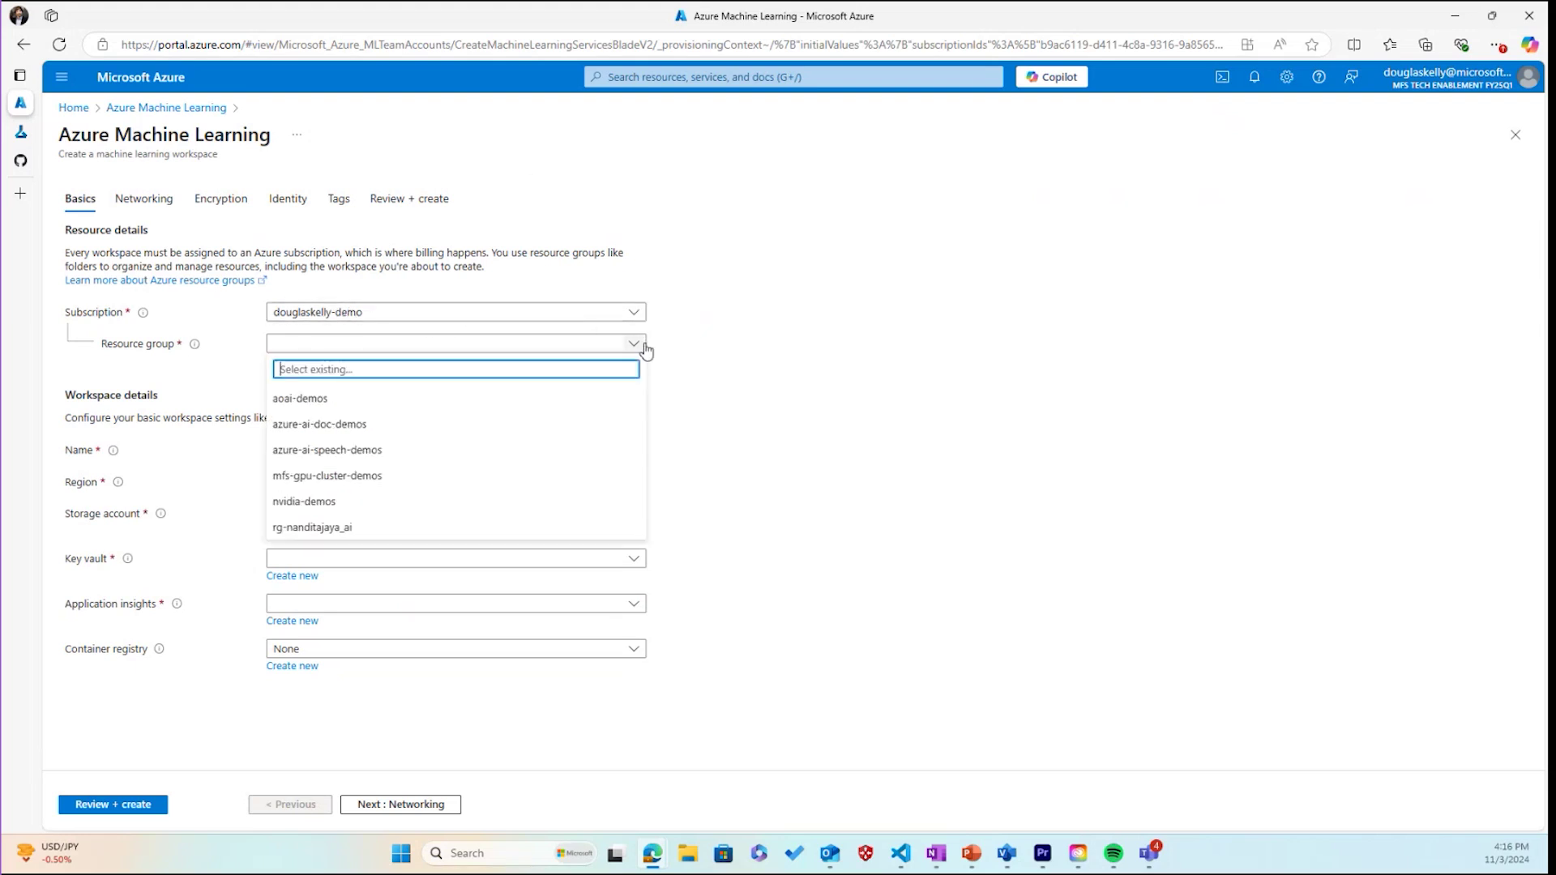
{"action": "left_click", "coordinate": [507, 478]}
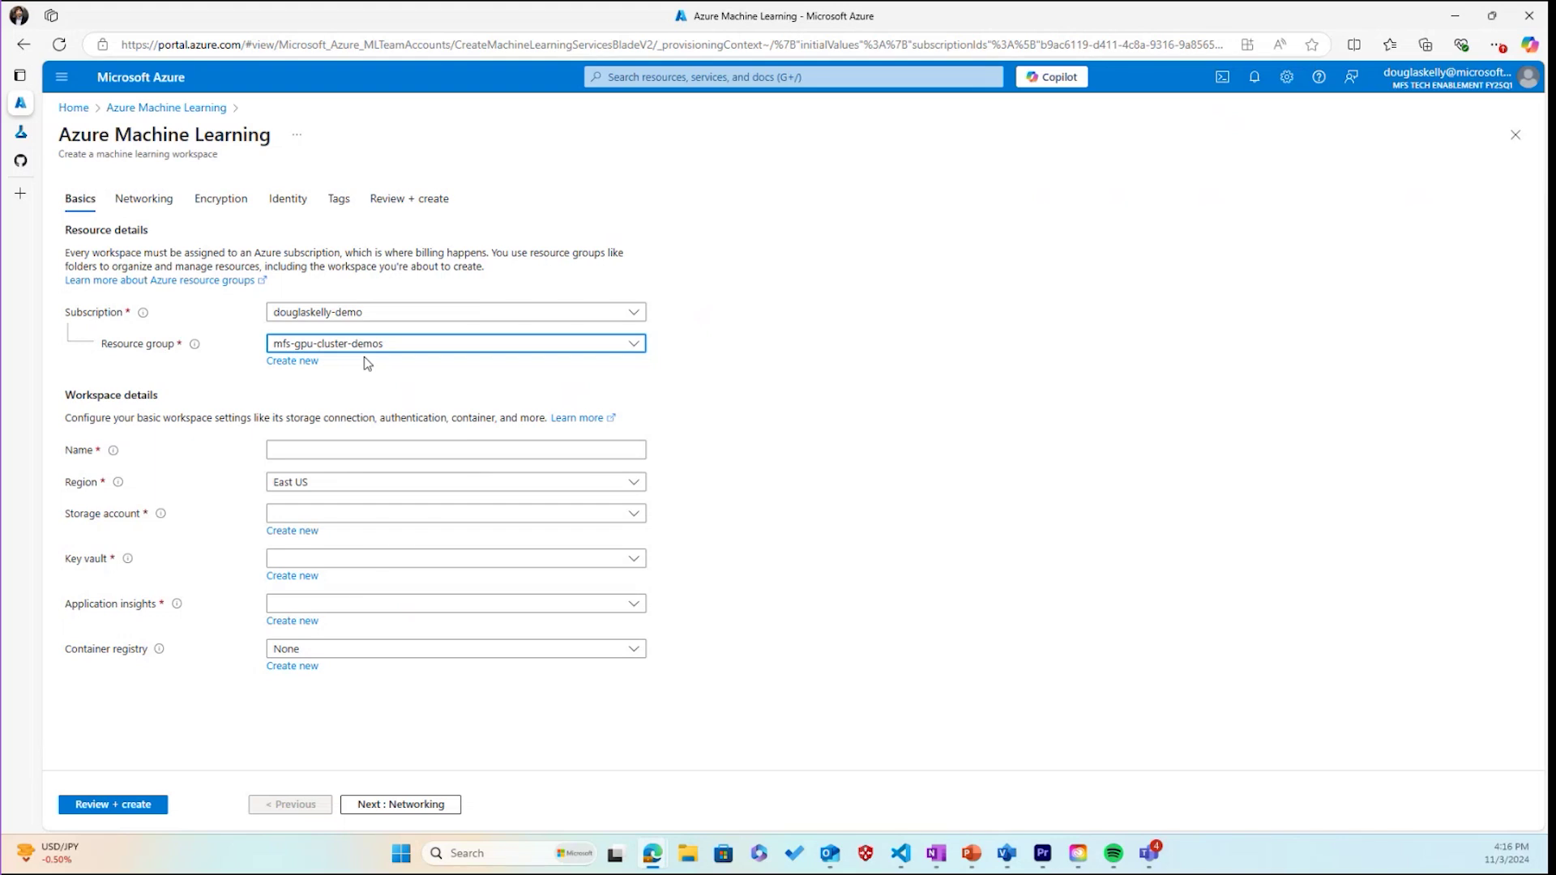
Name the workspace aml-mfs-gpu-cluster-2, set its region to Italy North, and assign the container registry MFSclusterCR
{"action": "left_click", "coordinate": [313, 447]}
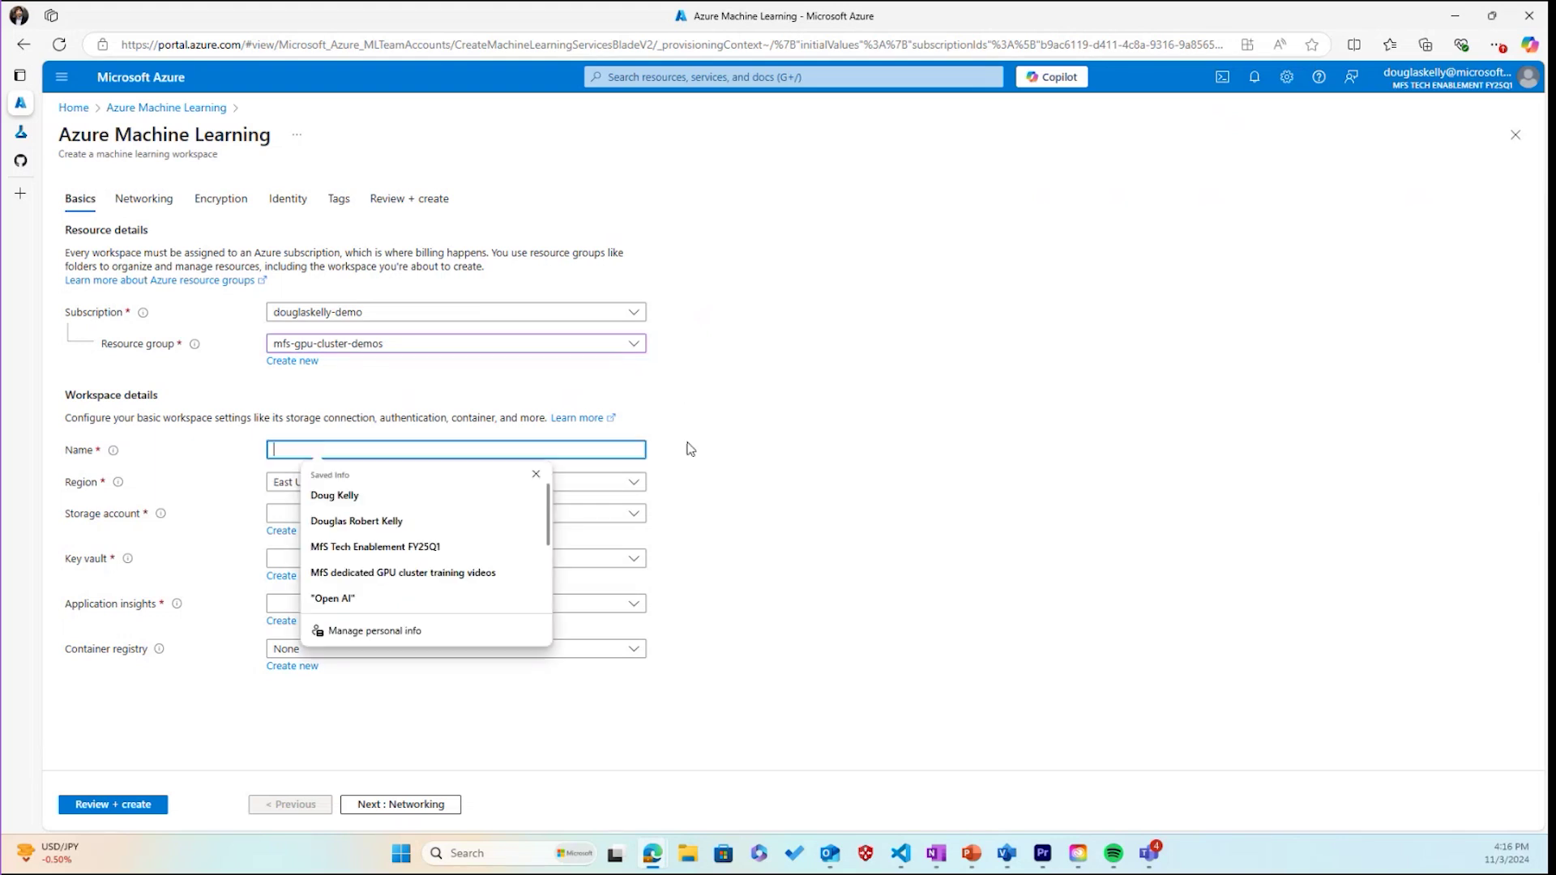
{"action": "type", "text": "aml-mfs-gpu-cluster"}
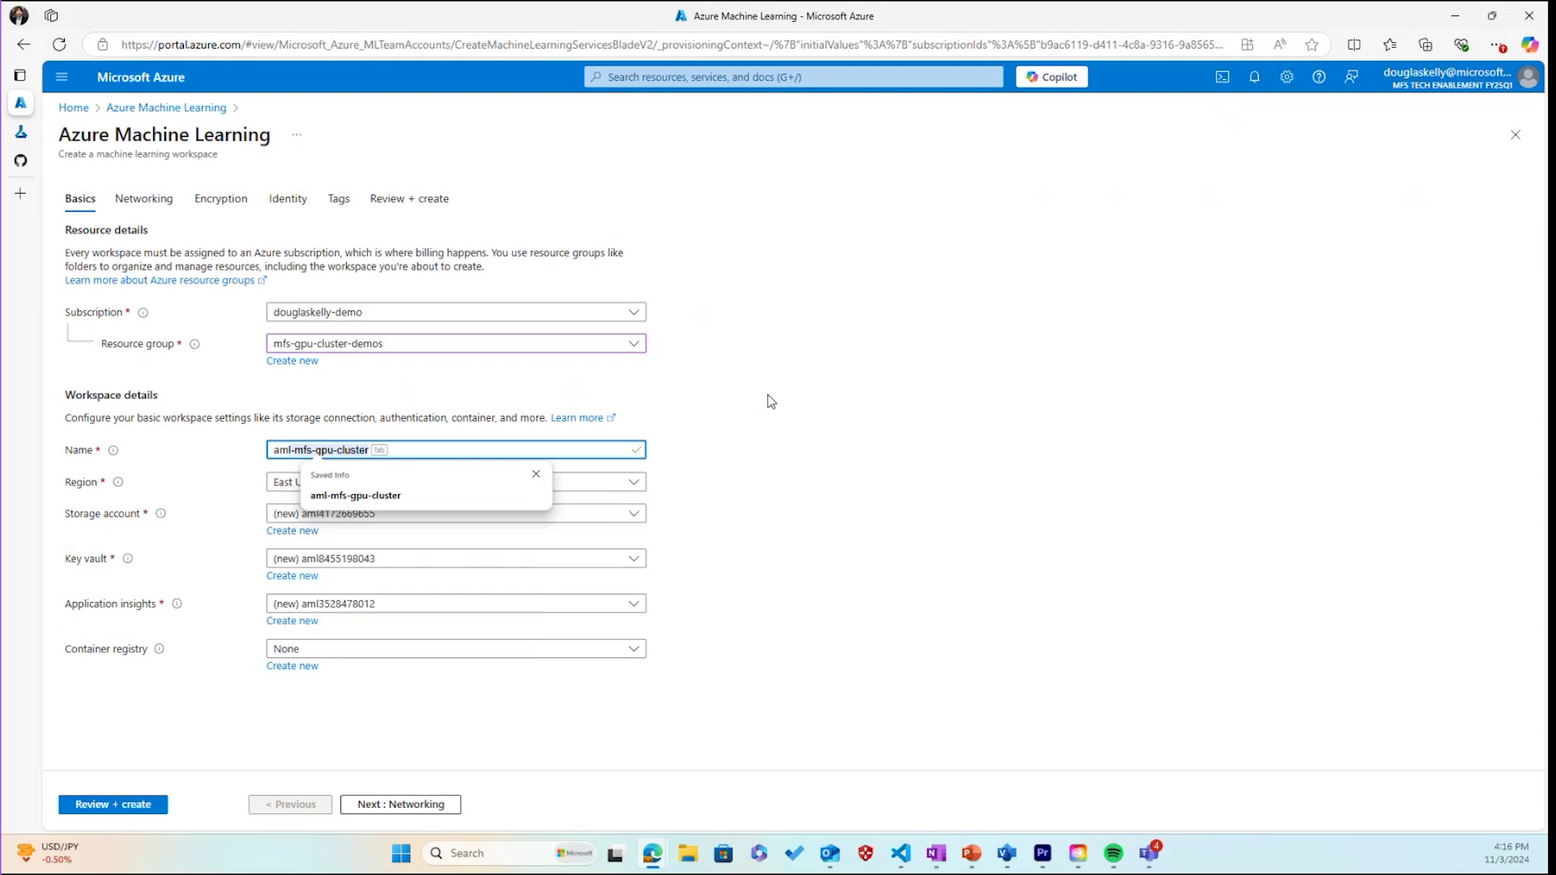
{"action": "key", "text": "Tab"}
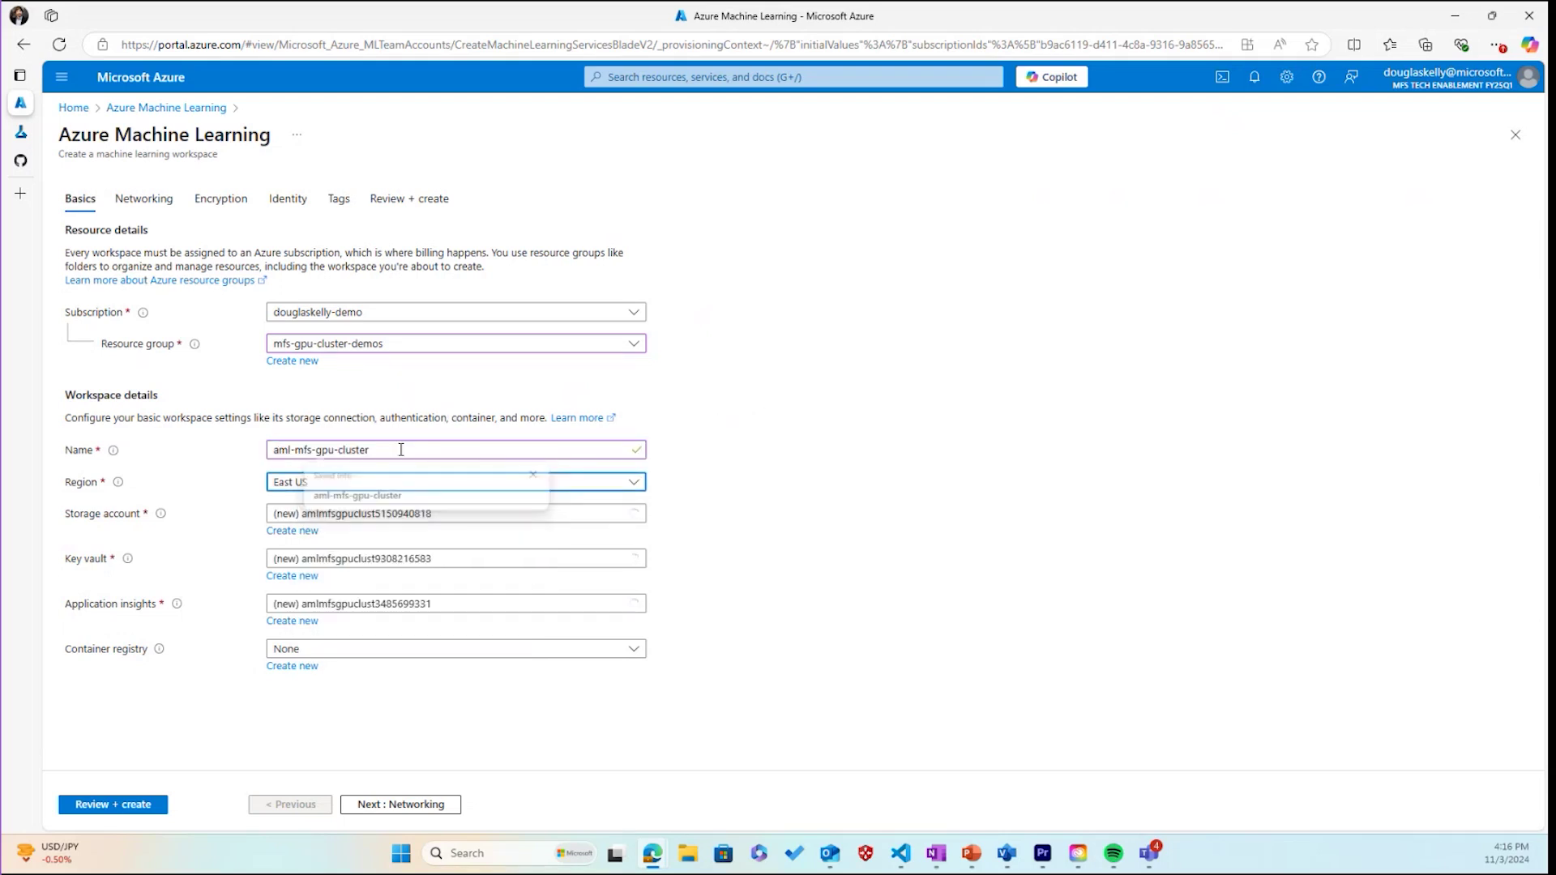
{"action": "left_click", "coordinate": [405, 449]}
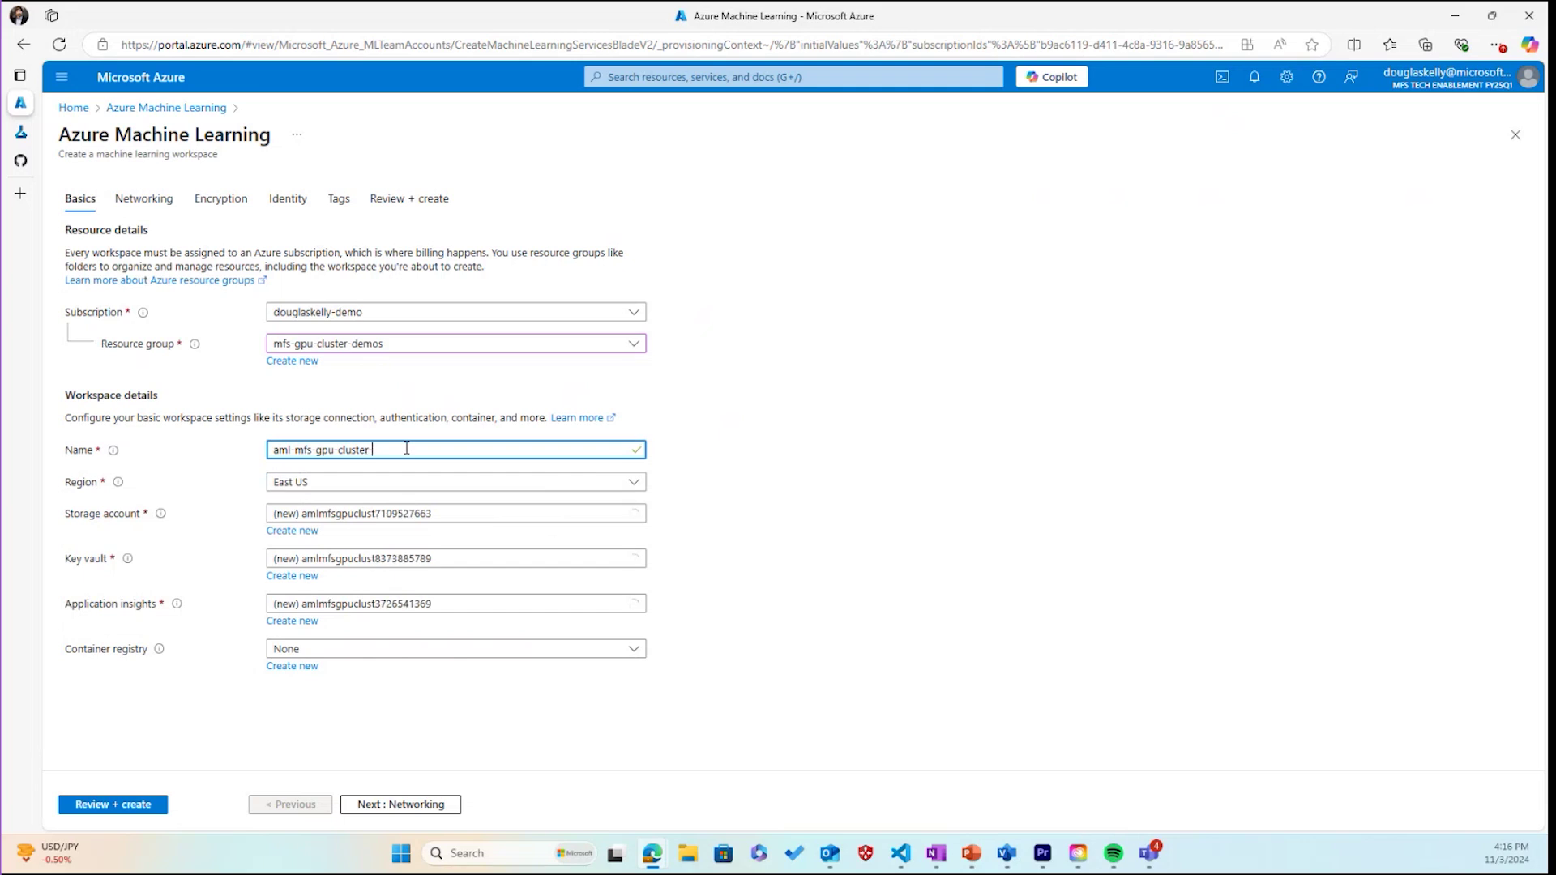
{"action": "left_click", "coordinate": [397, 485]}
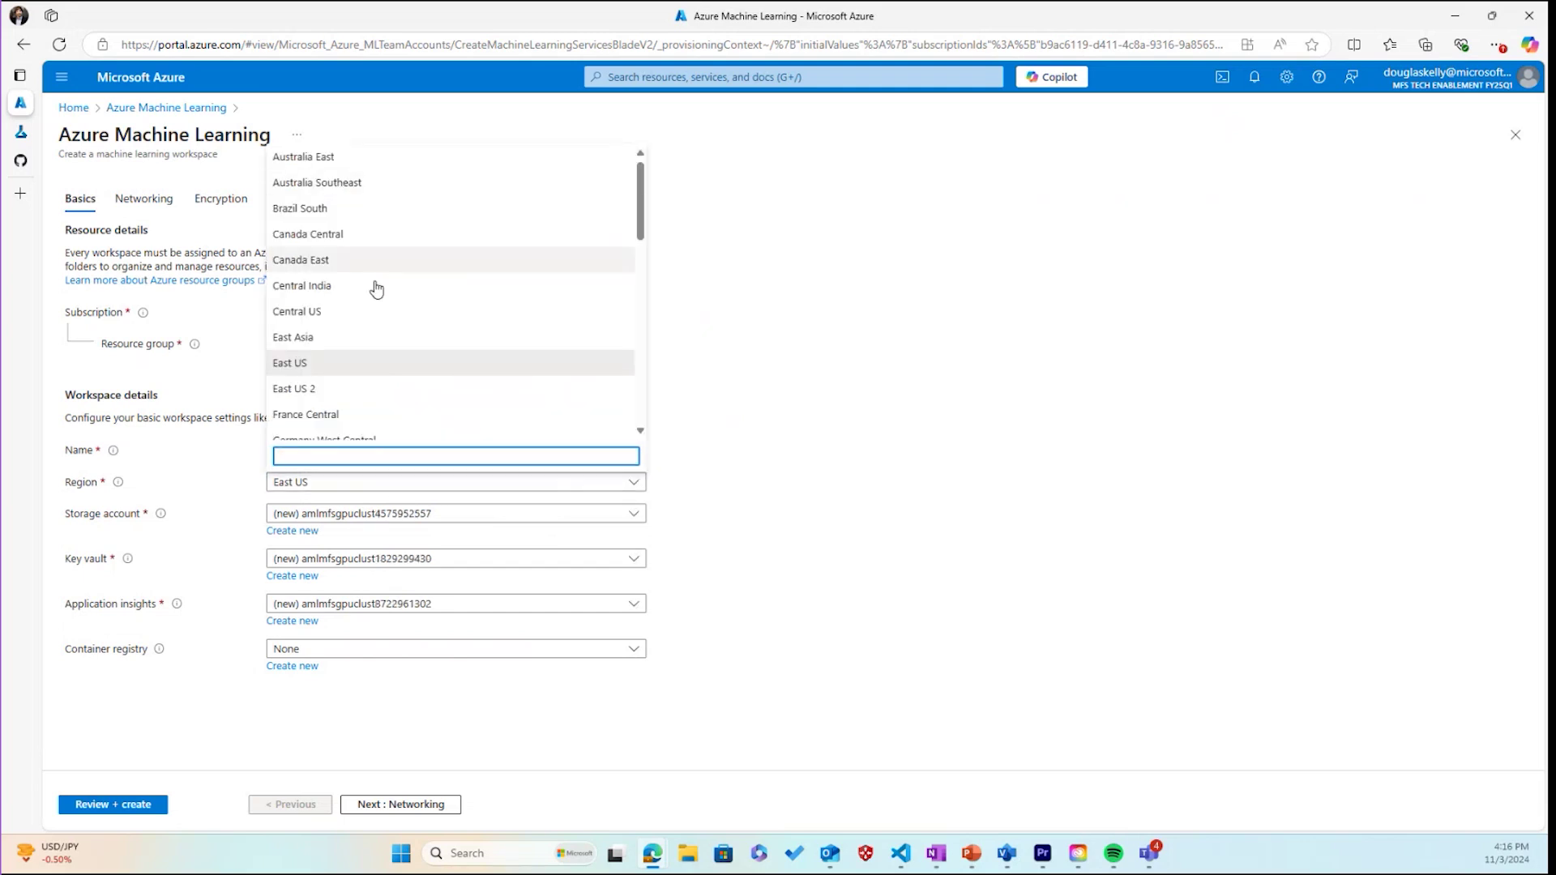
{"action": "type", "text": "italy"}
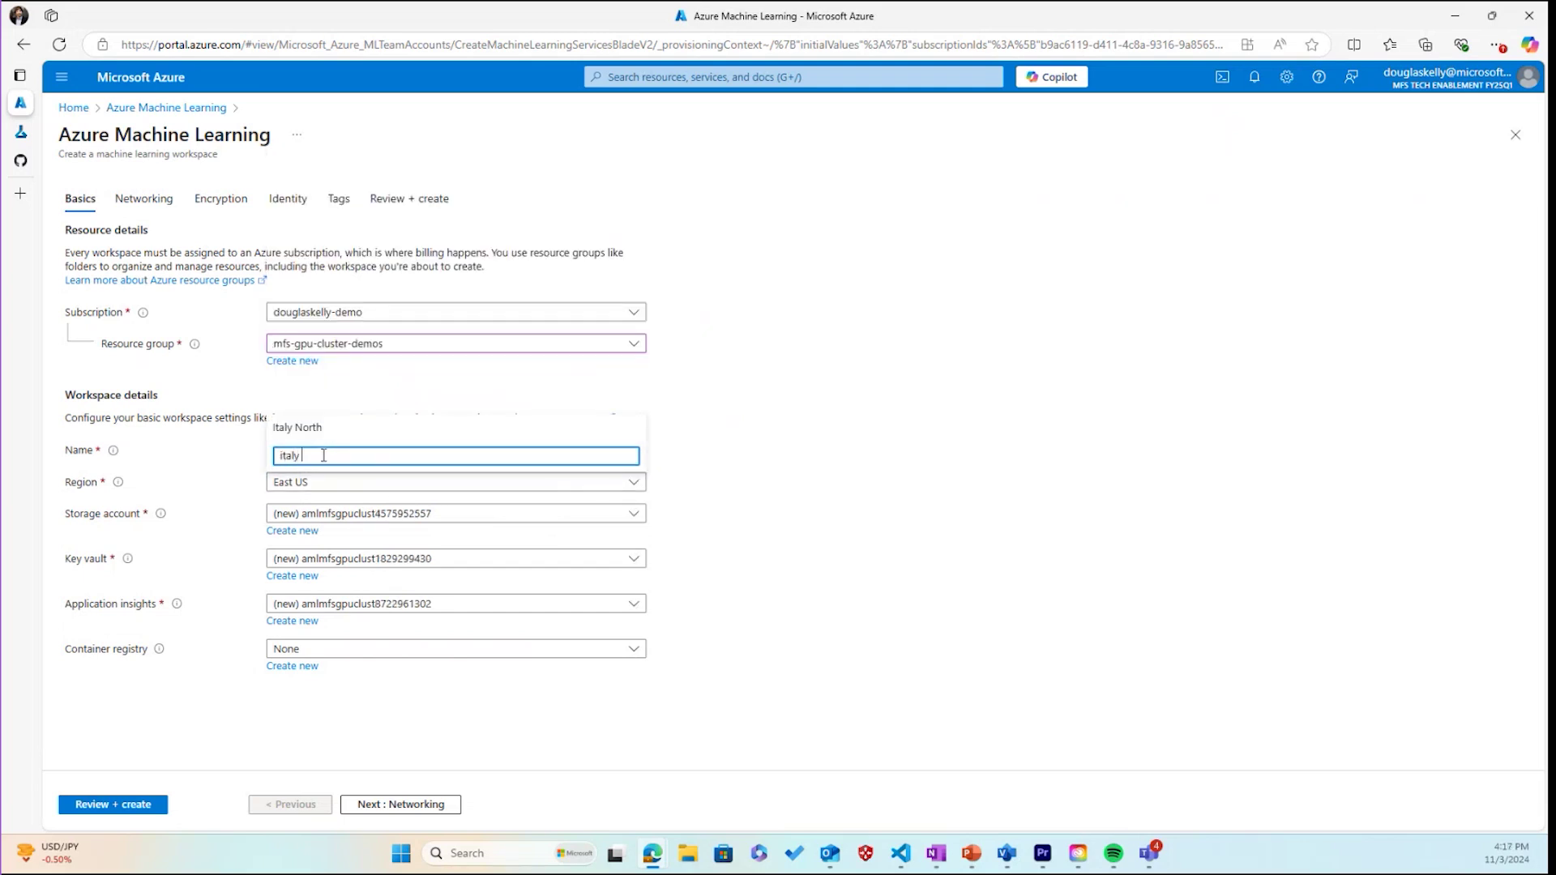
{"action": "left_click", "coordinate": [330, 430]}
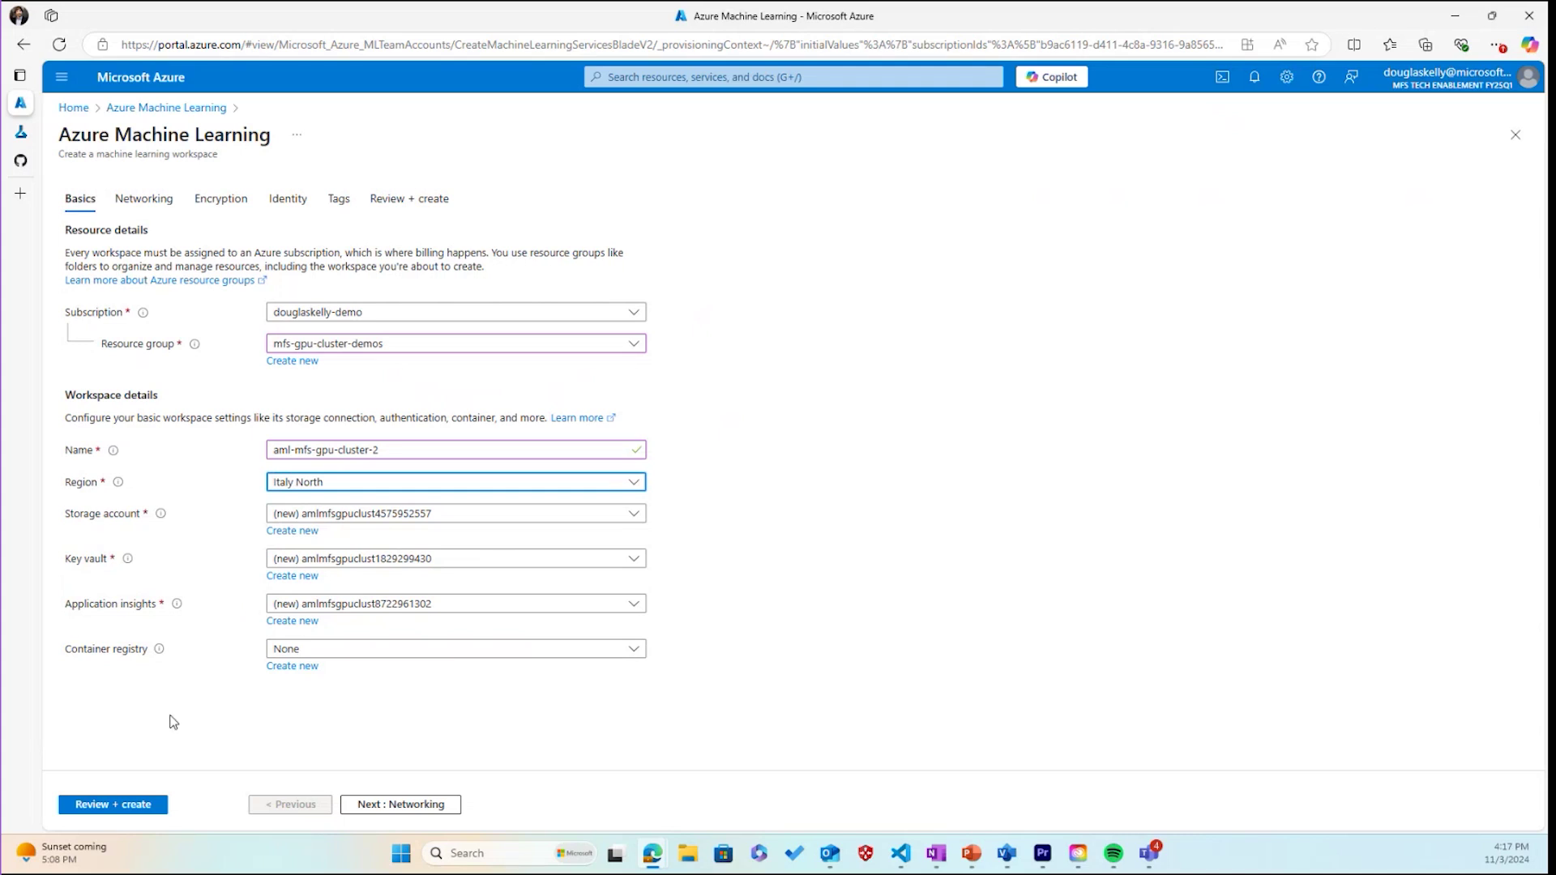
{"action": "left_click", "coordinate": [634, 653]}
{"action": "left_click", "coordinate": [377, 750]}
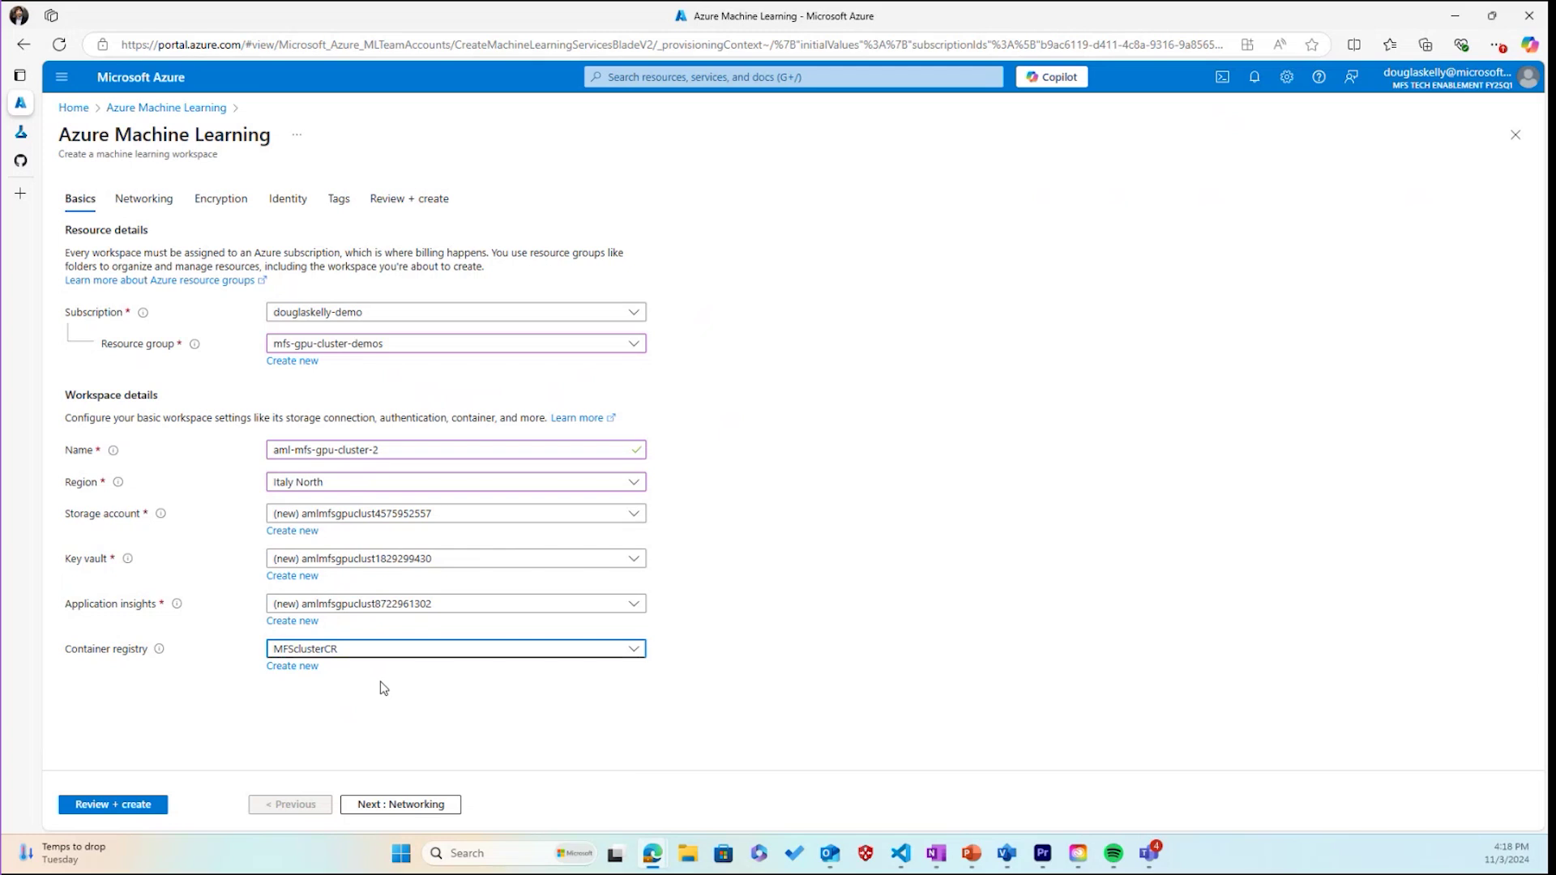
Keep the default networking, encryption and identity settings, add no tags, and proceed to the workspace's final review
{"action": "left_click", "coordinate": [353, 804]}
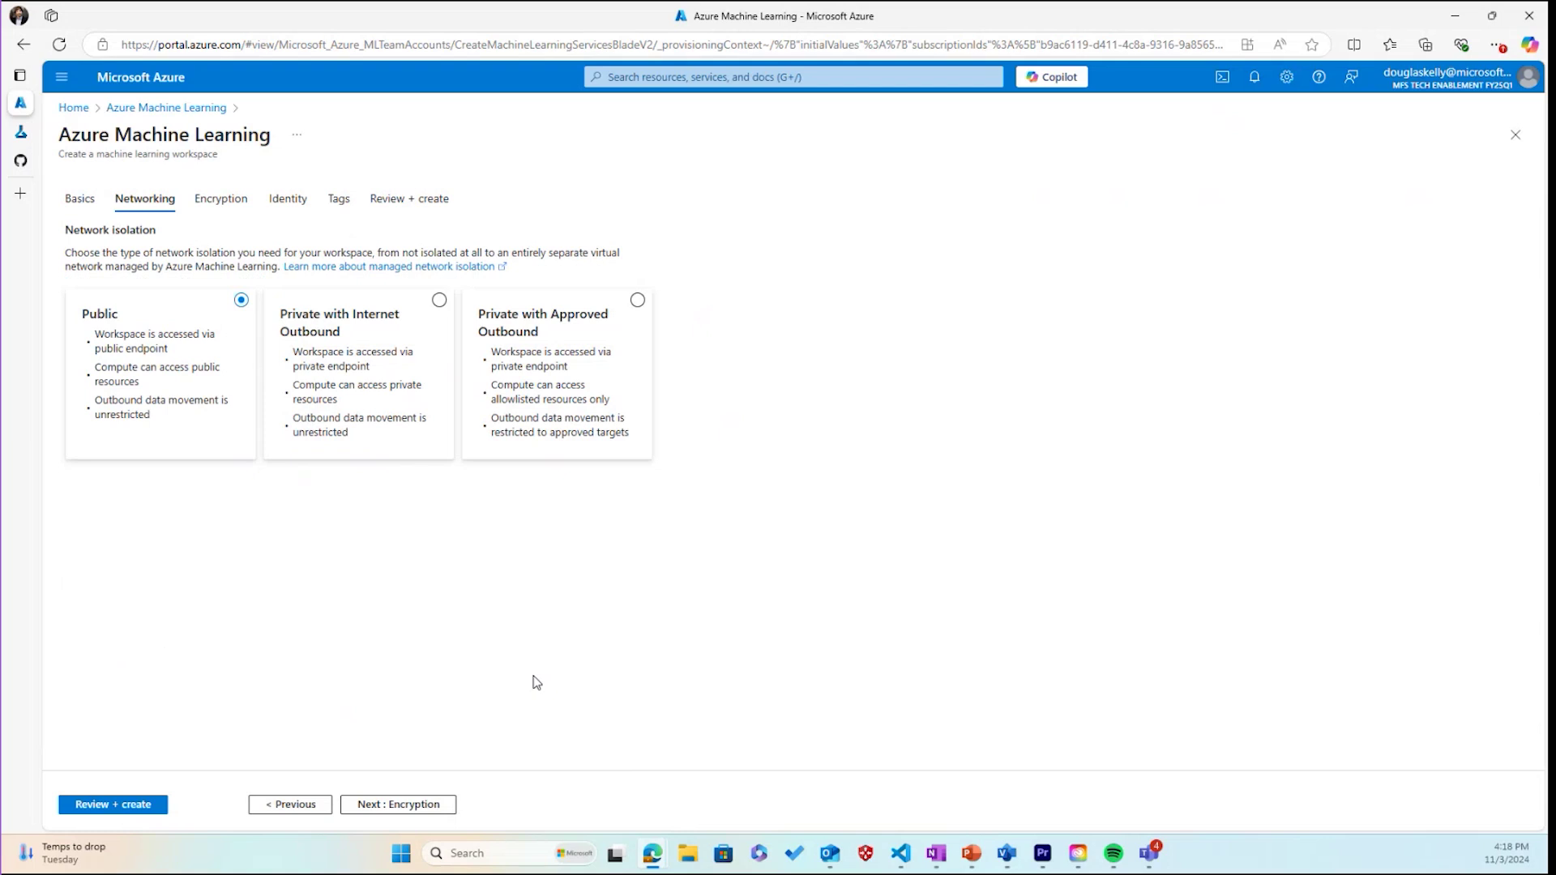
{"action": "left_click", "coordinate": [425, 804]}
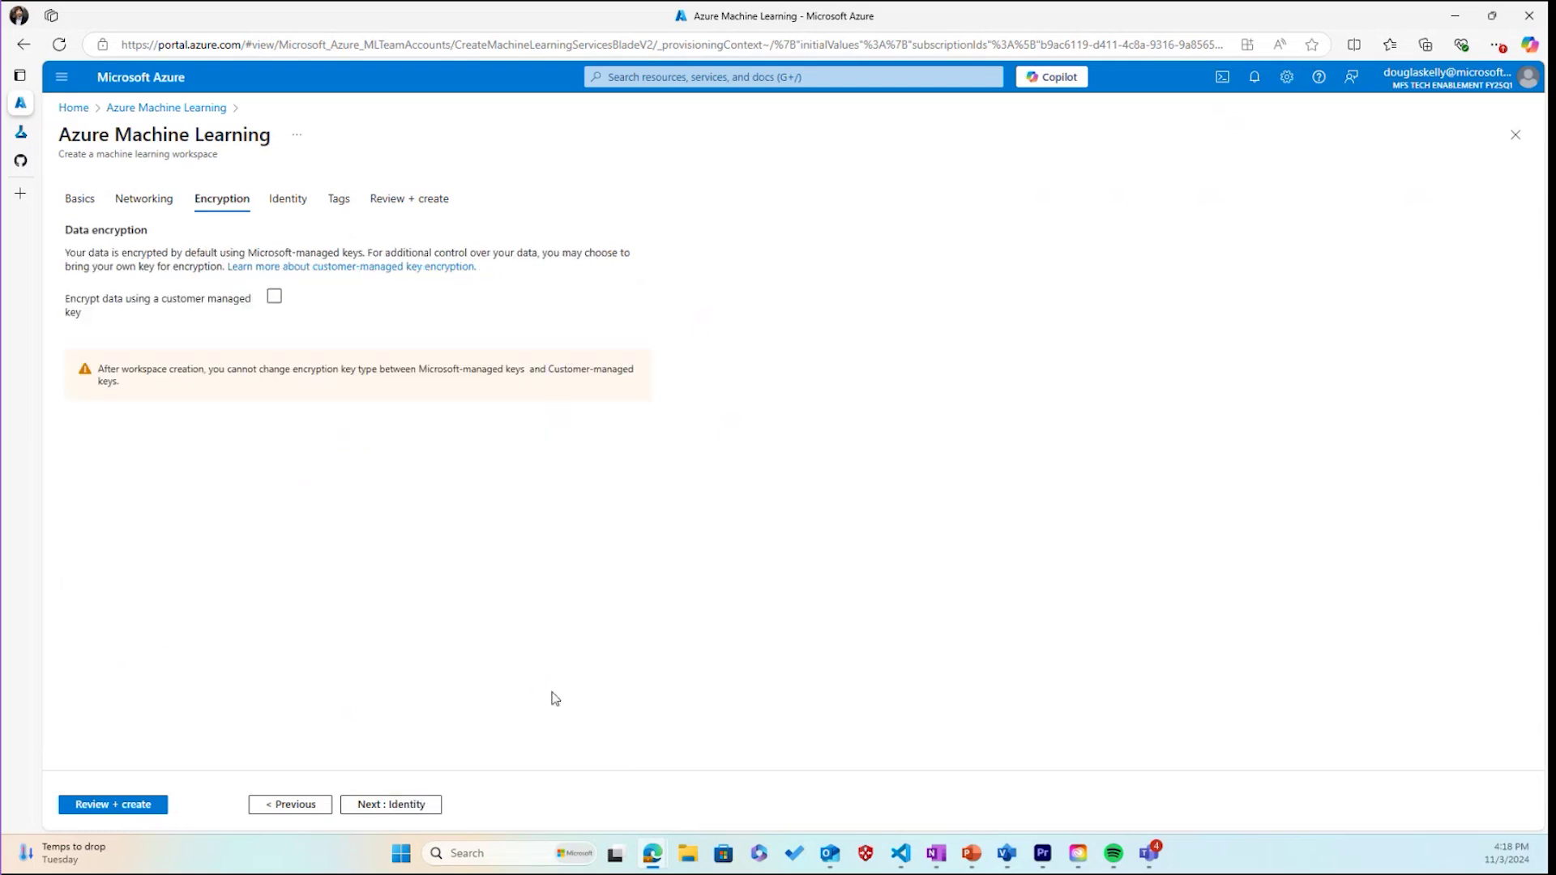
{"action": "left_click", "coordinate": [421, 806]}
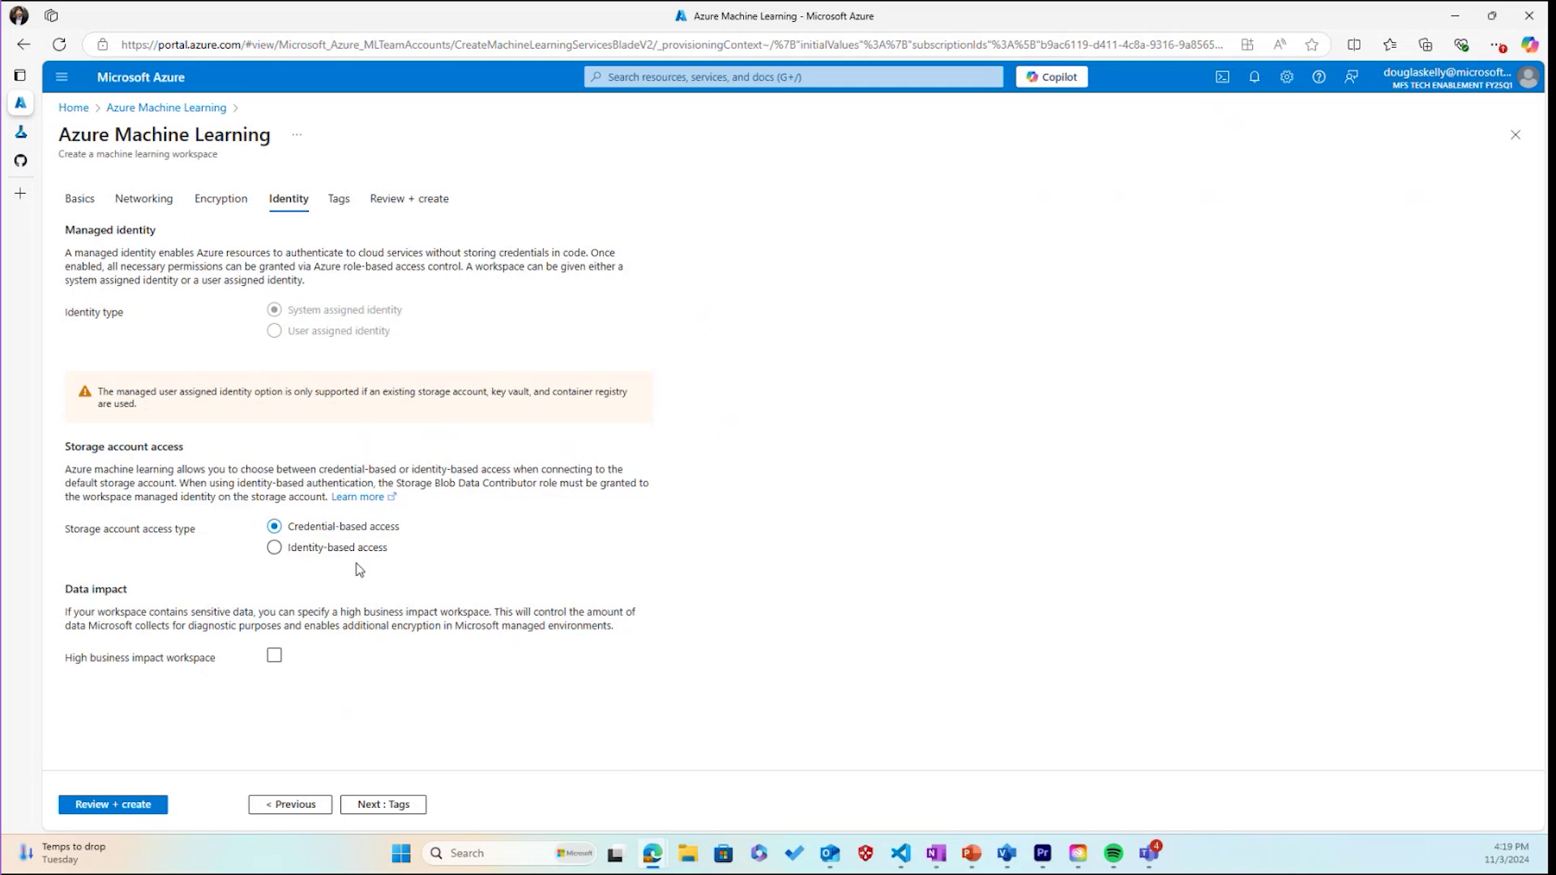
{"action": "left_click", "coordinate": [404, 813]}
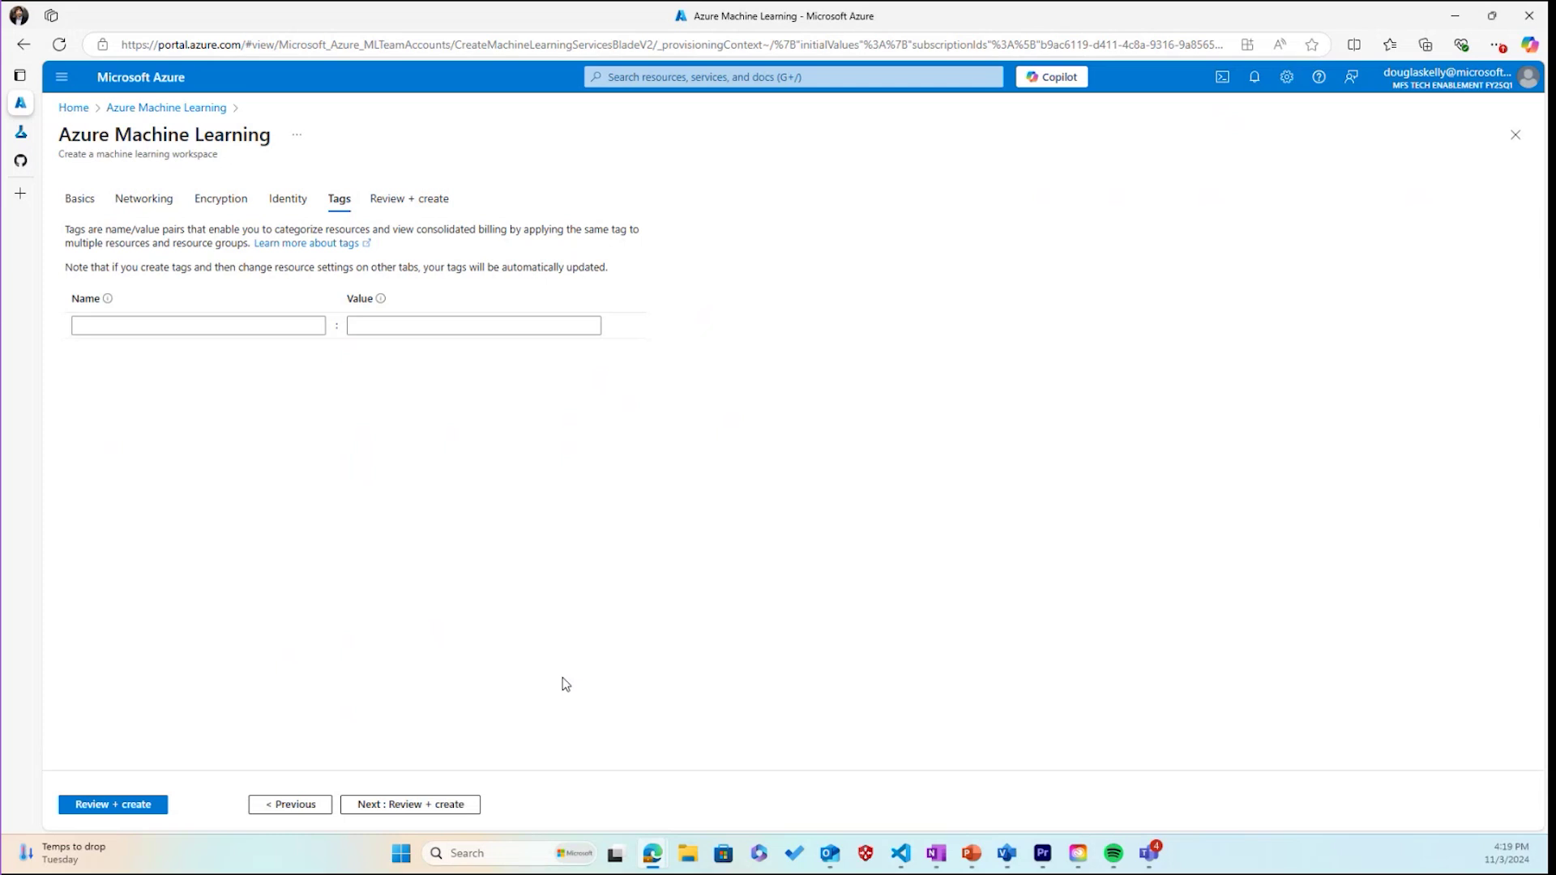
{"action": "left_click", "coordinate": [406, 804]}
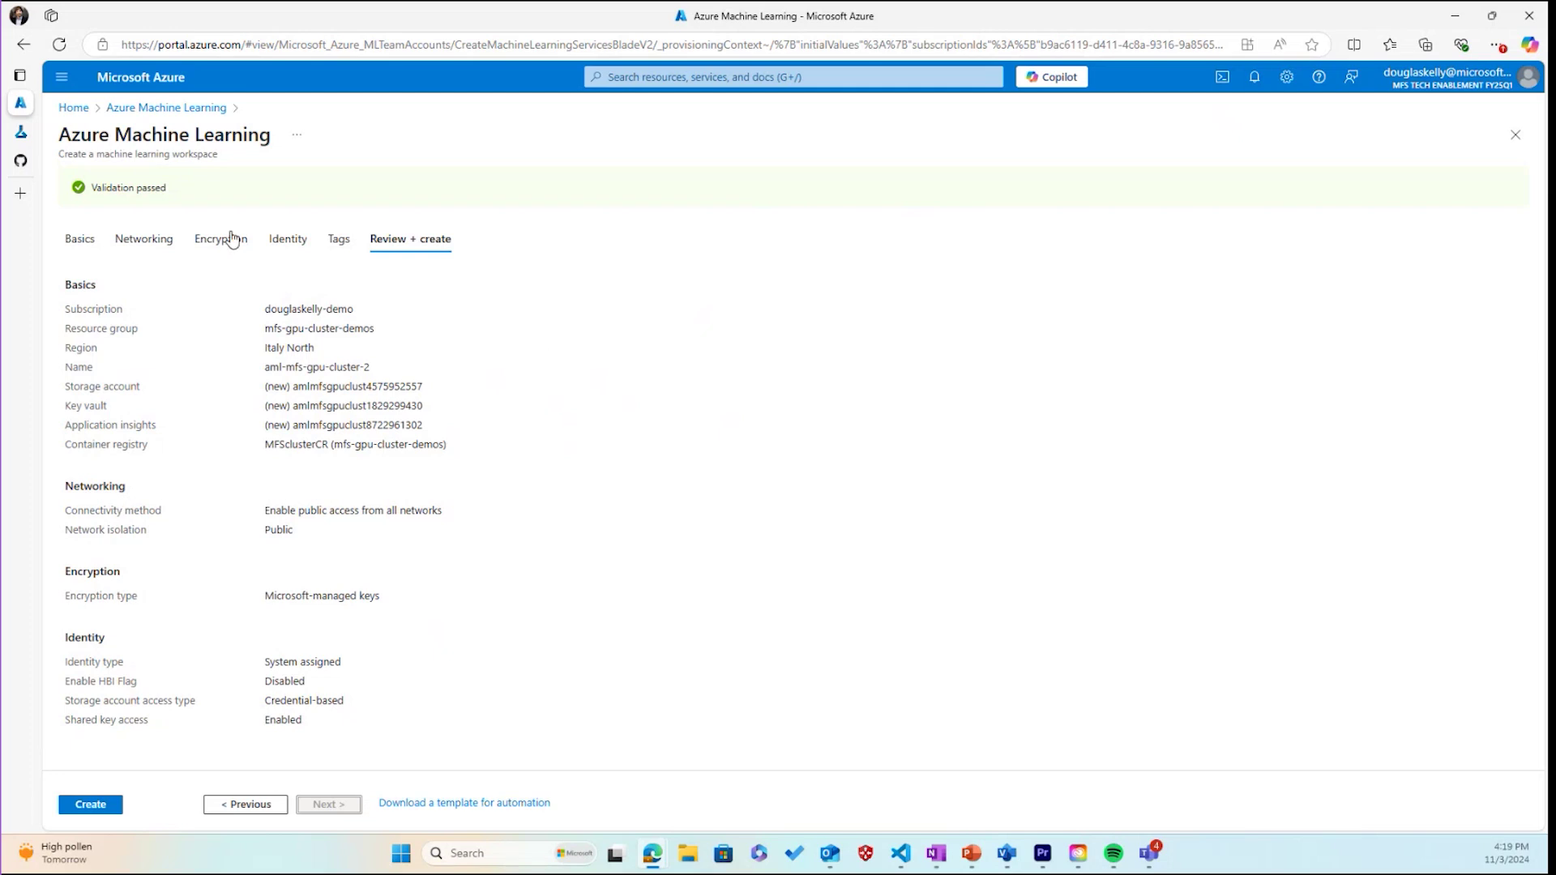
Leave the review without creating the workspace, and launch the studio of the existing mfs-gpu-cluster-demo-workspace
{"action": "left_click", "coordinate": [75, 109]}
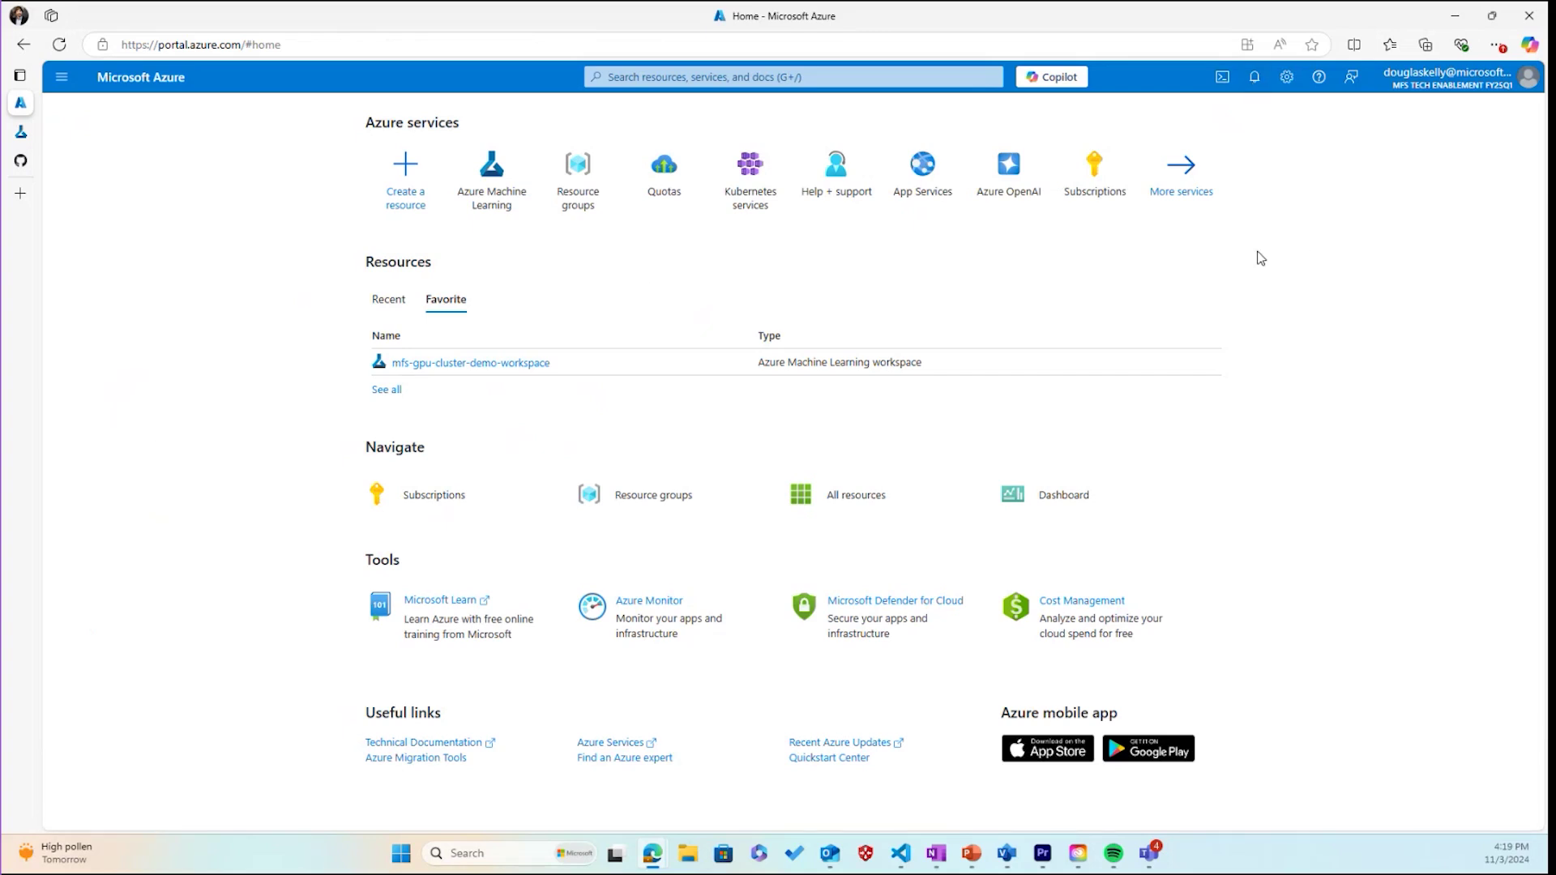
{"action": "left_click", "coordinate": [512, 364]}
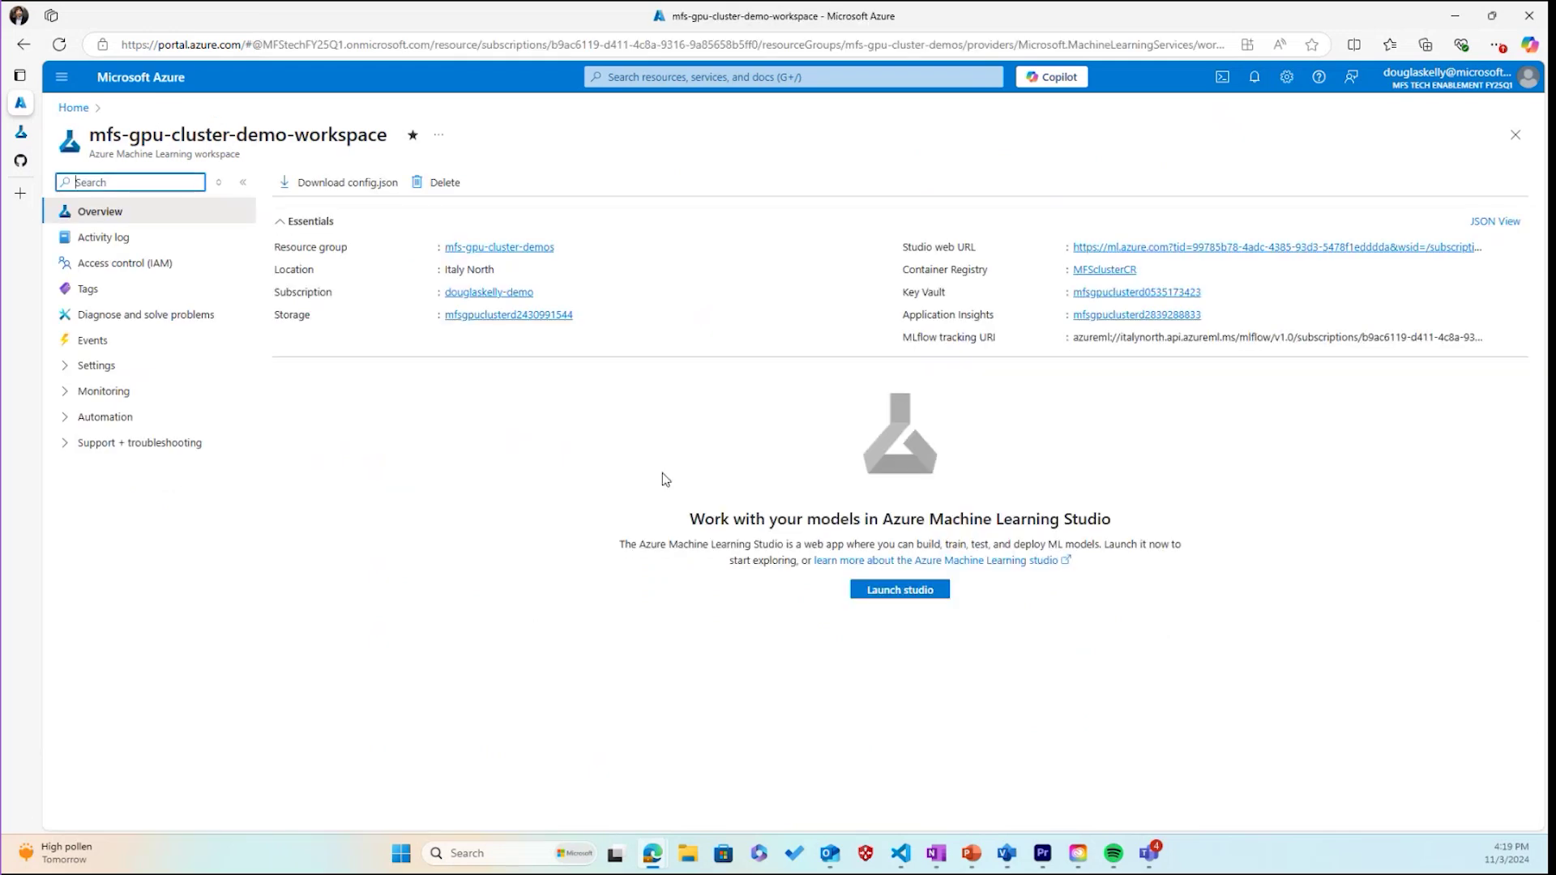
{"action": "left_click", "coordinate": [916, 594]}
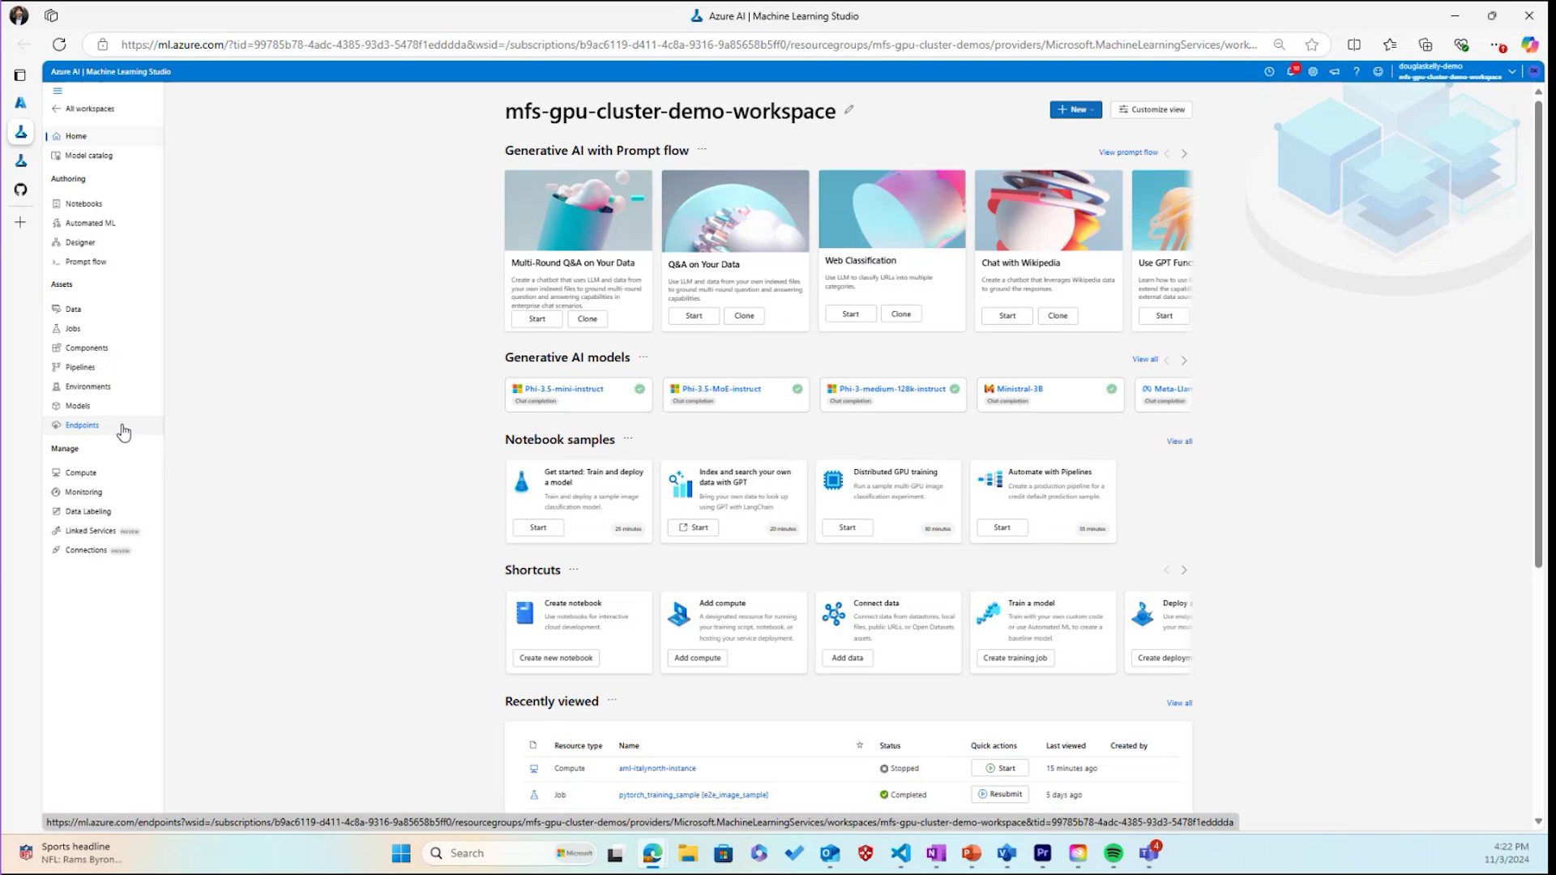
Start a new compute cluster in the workspace, using the dedicated GPU virtual machine size Standard_ND96amsr_A100_v4
{"action": "left_click", "coordinate": [136, 481]}
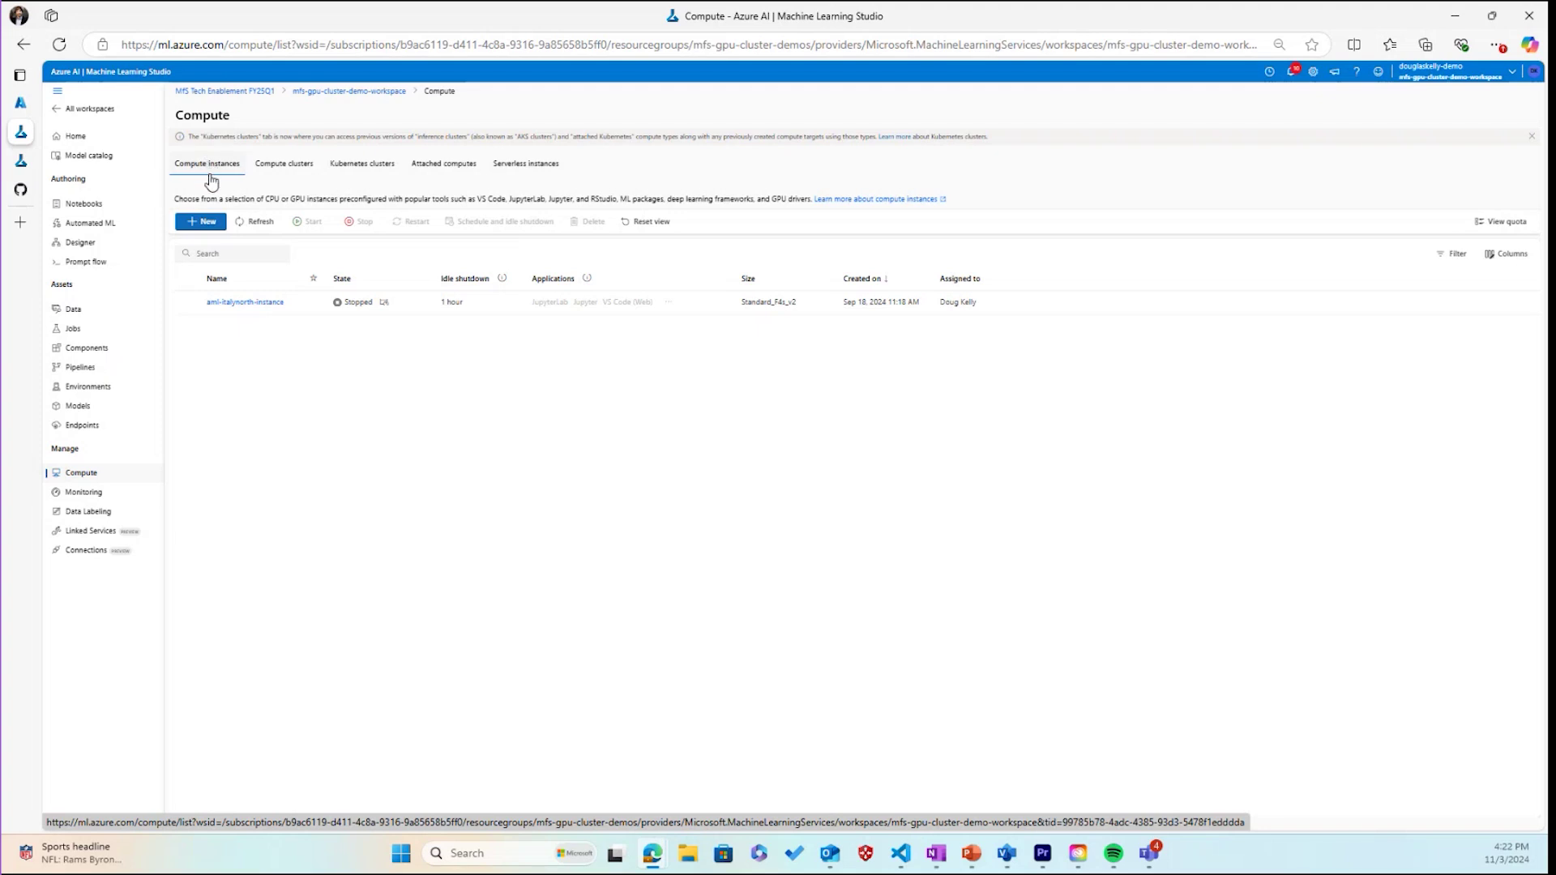
{"action": "left_click", "coordinate": [294, 167]}
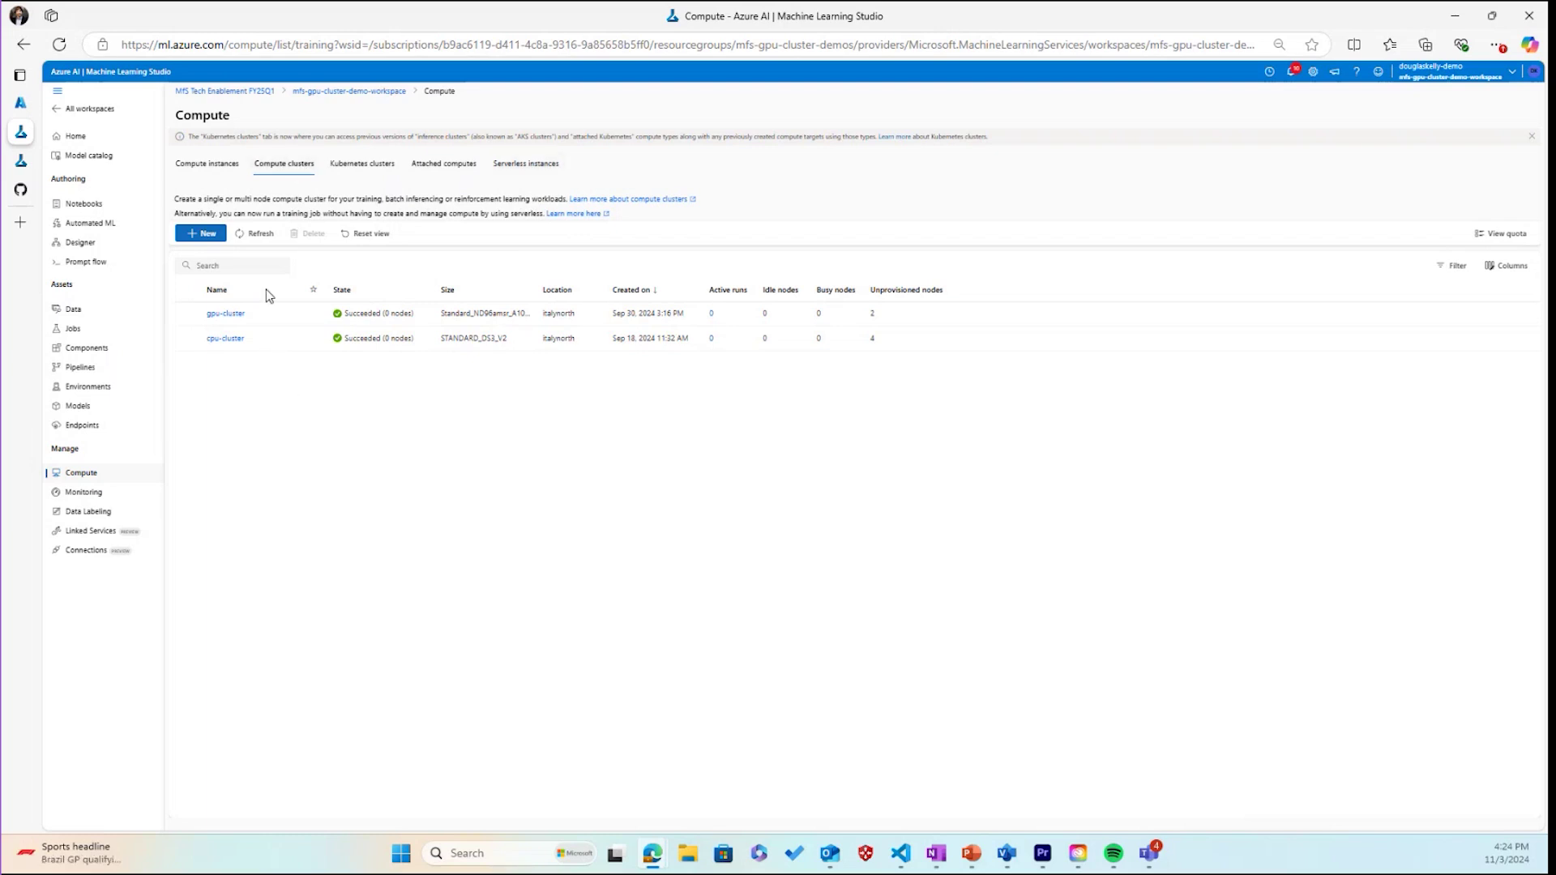
{"action": "left_click", "coordinate": [211, 242]}
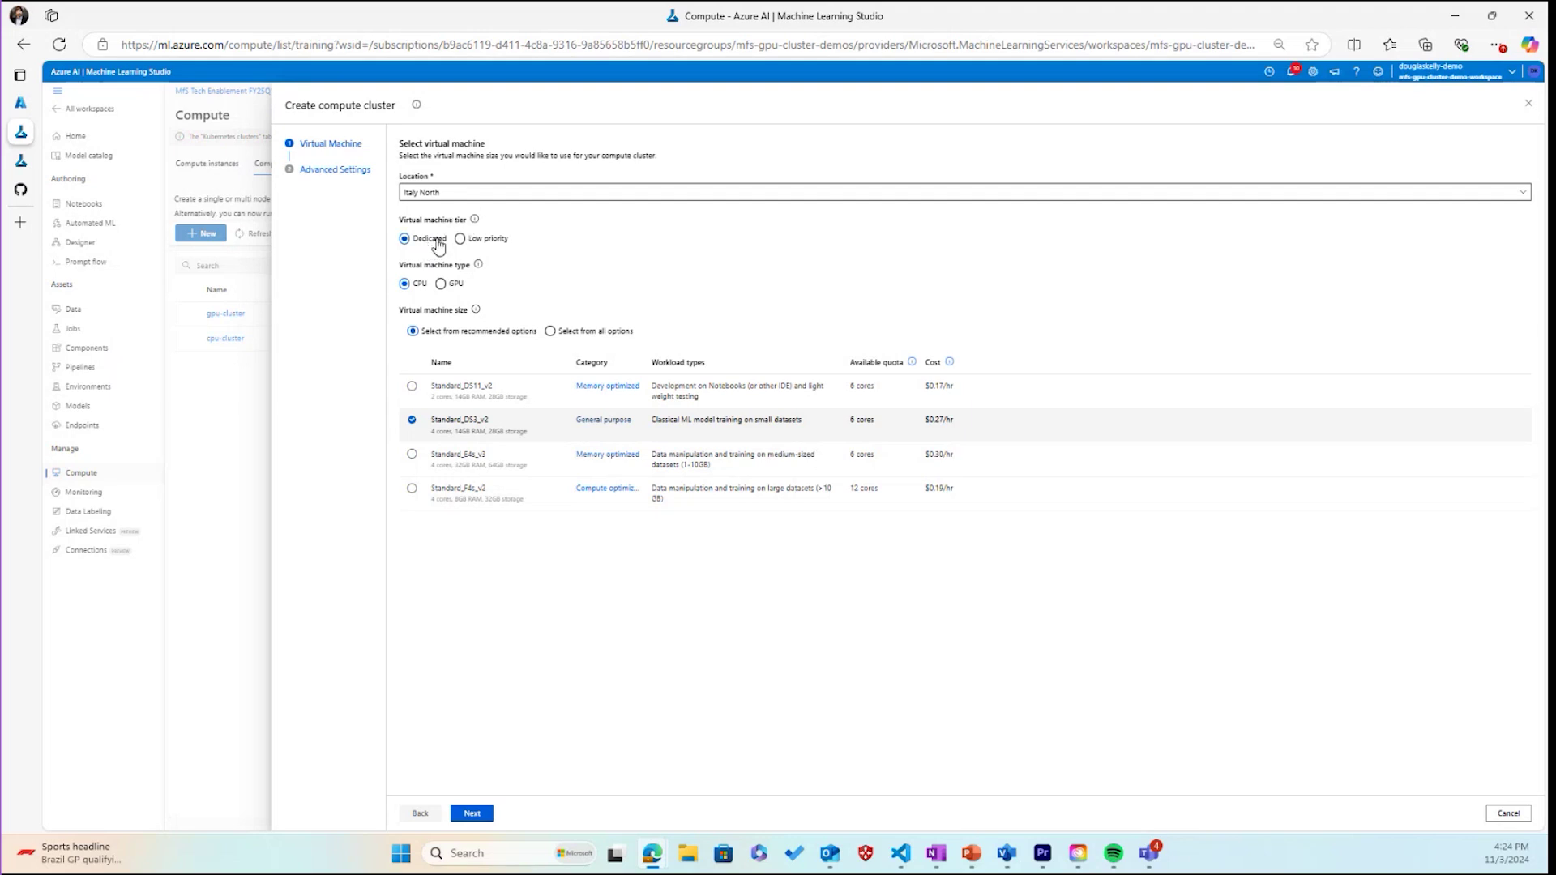
{"action": "left_click", "coordinate": [456, 289]}
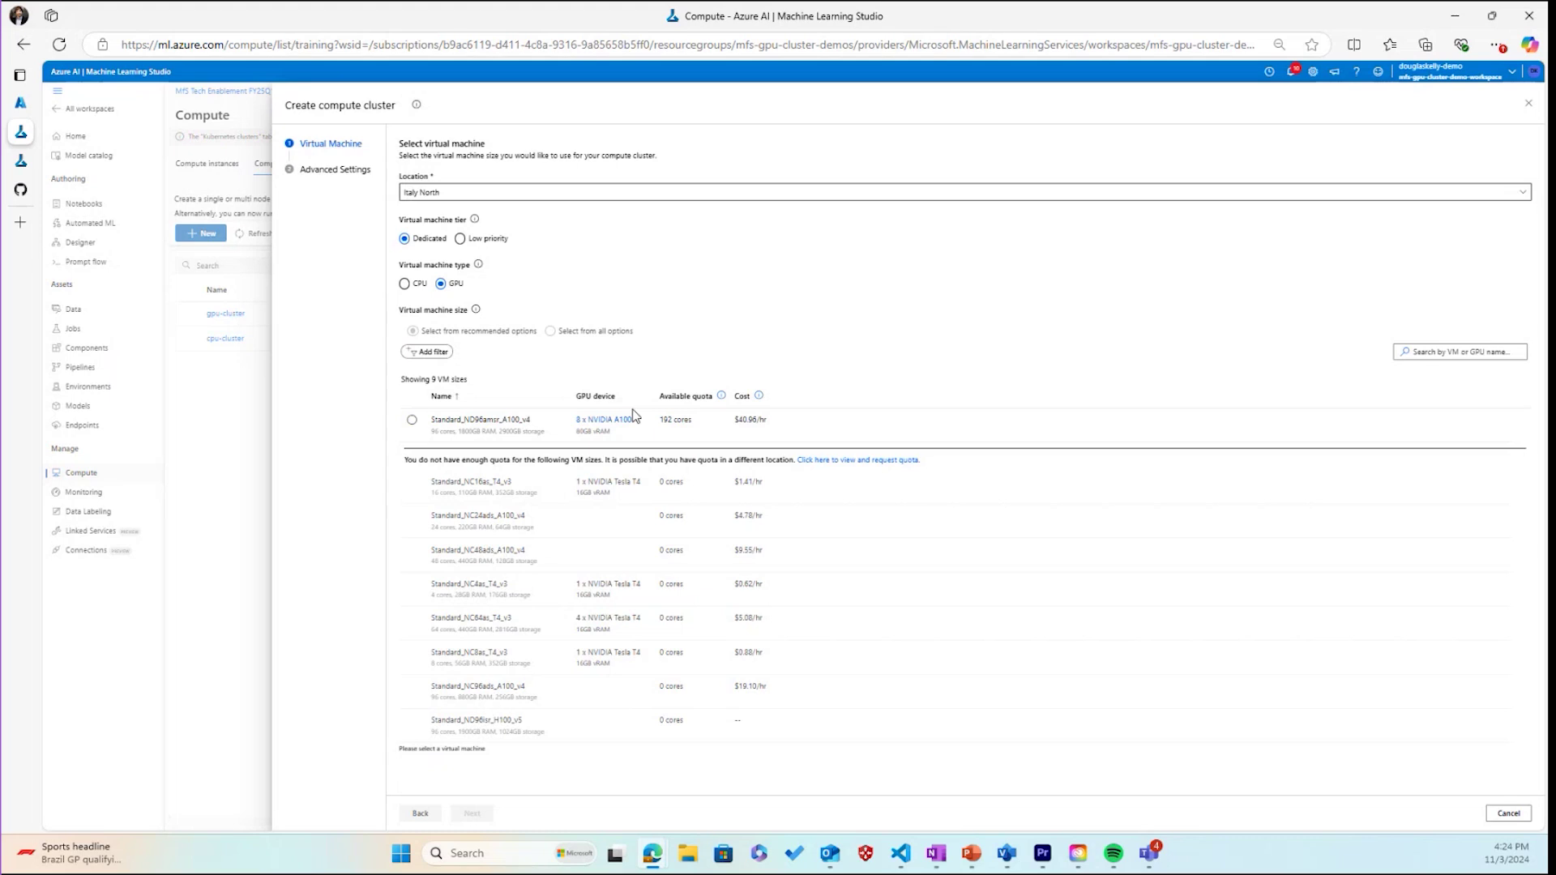
{"action": "left_click", "coordinate": [412, 421]}
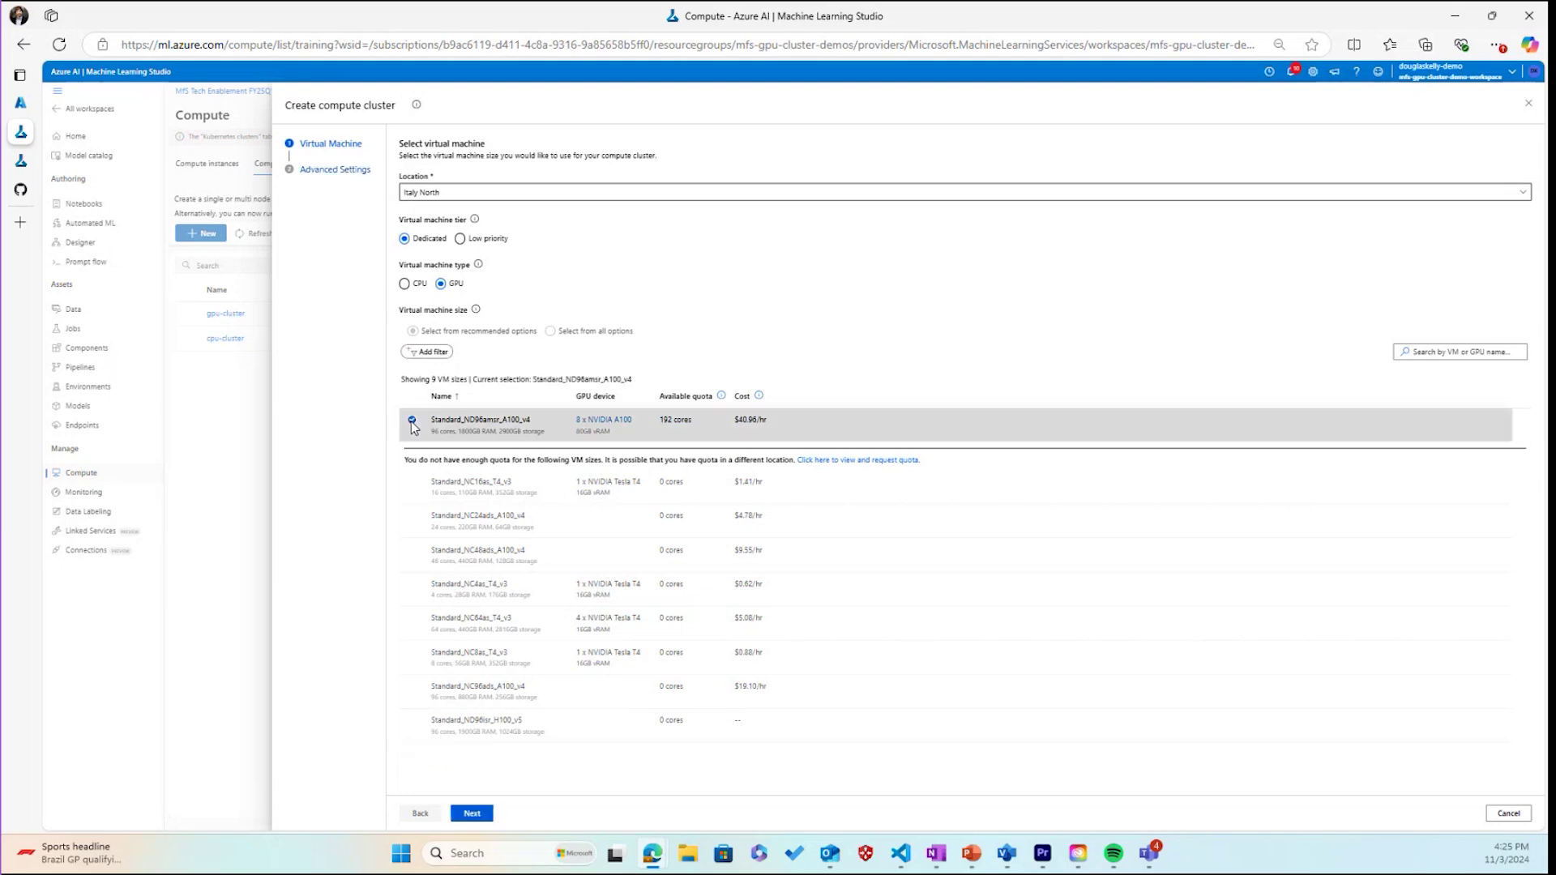
{"action": "left_click", "coordinate": [477, 814]}
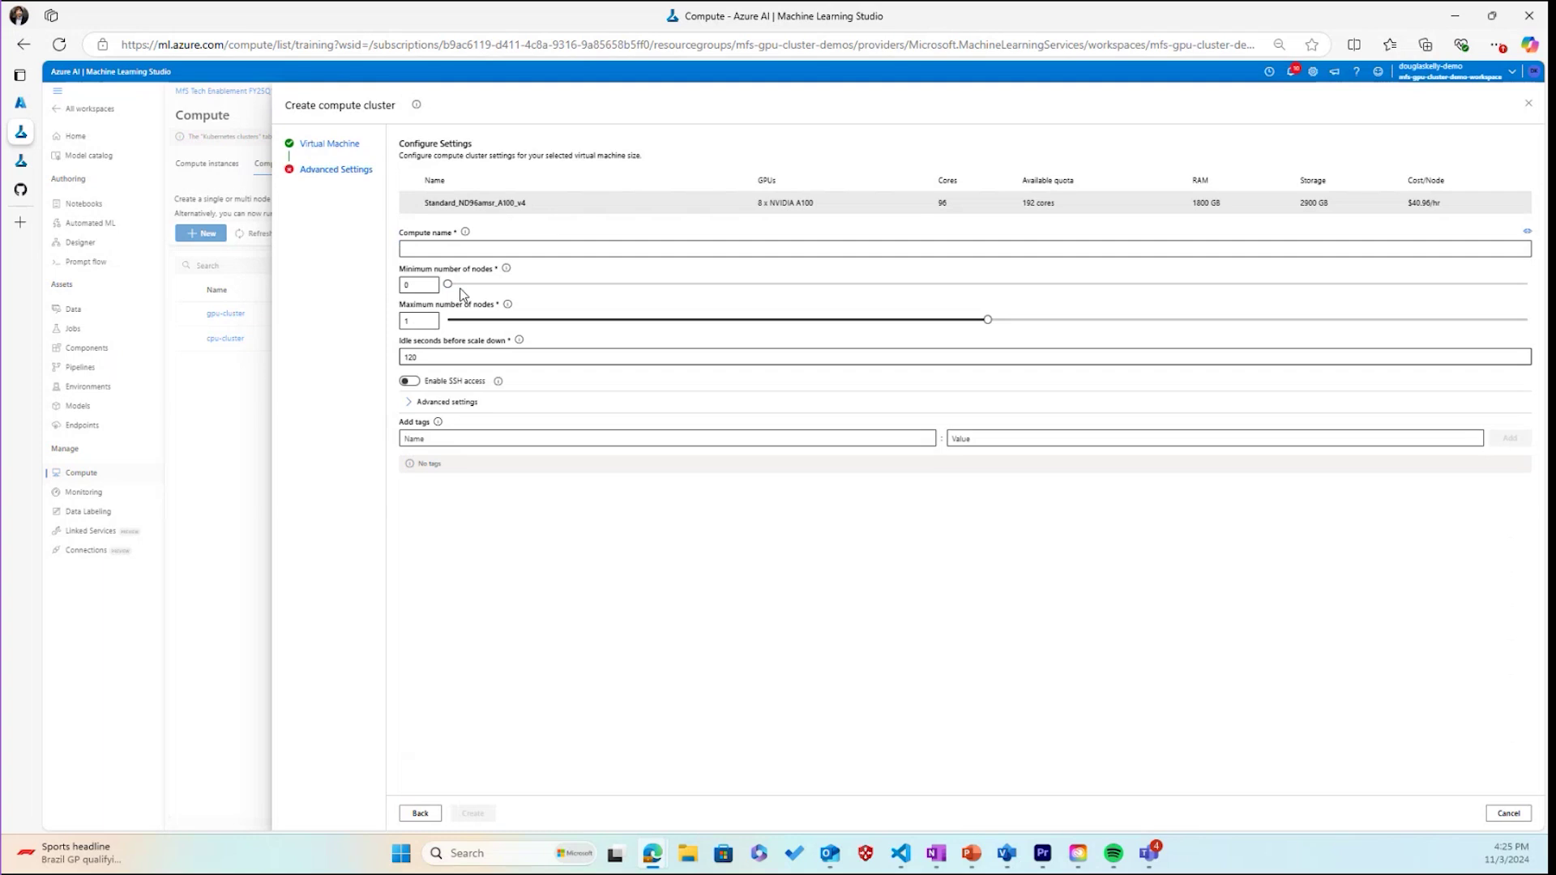
Name the cluster aml-gpu-cluster, set its maximum number of nodes to 2 and its idle seconds before scale down to 1200
{"action": "left_click", "coordinate": [534, 248]}
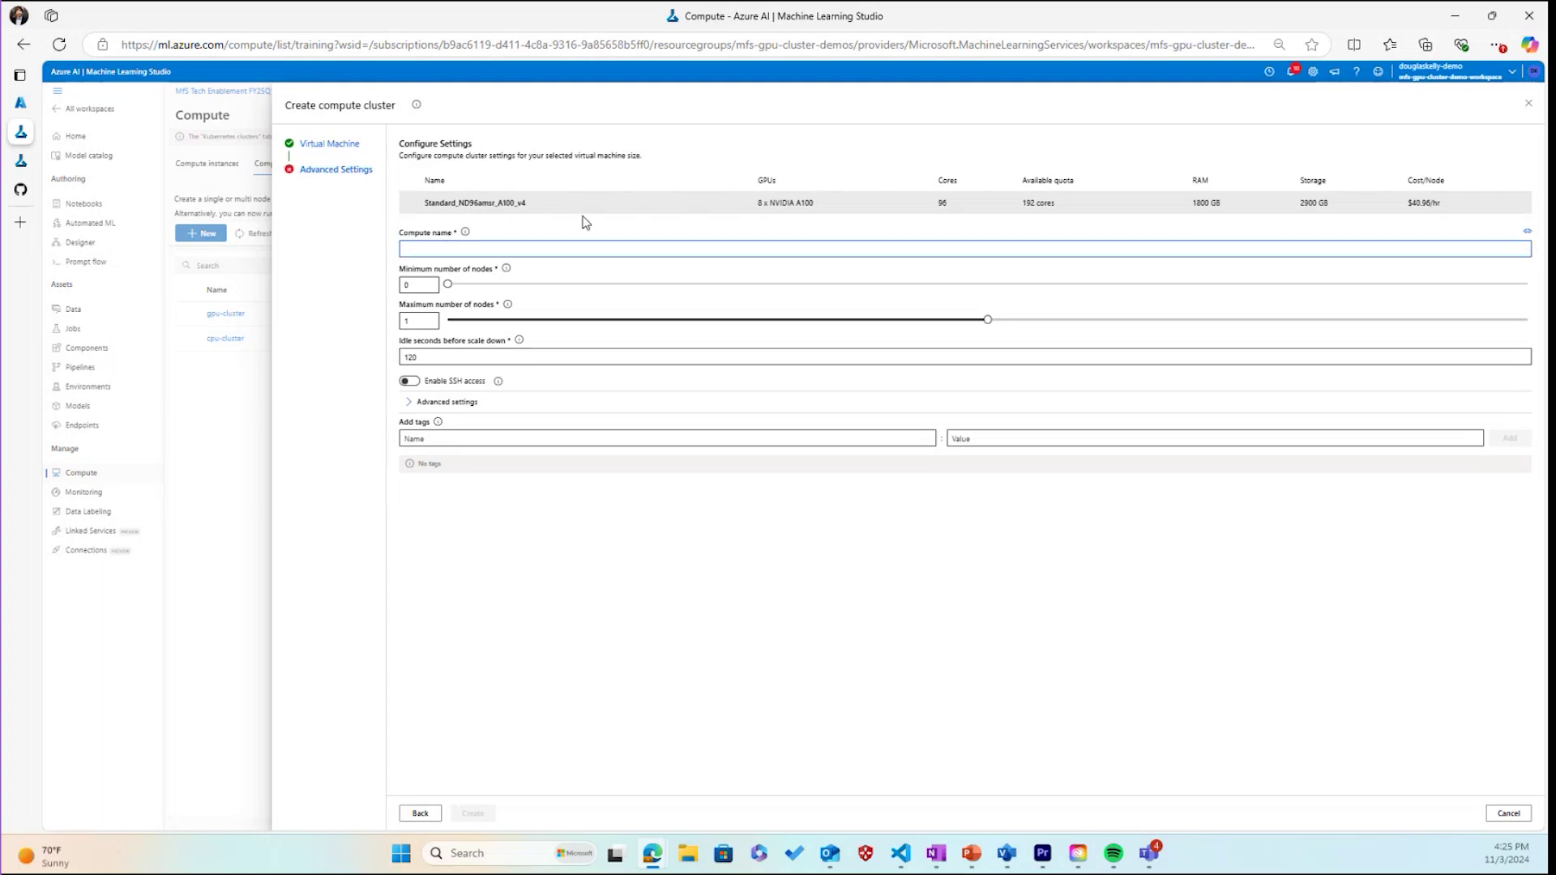
{"action": "type", "text": "aml-gpu-cluster"}
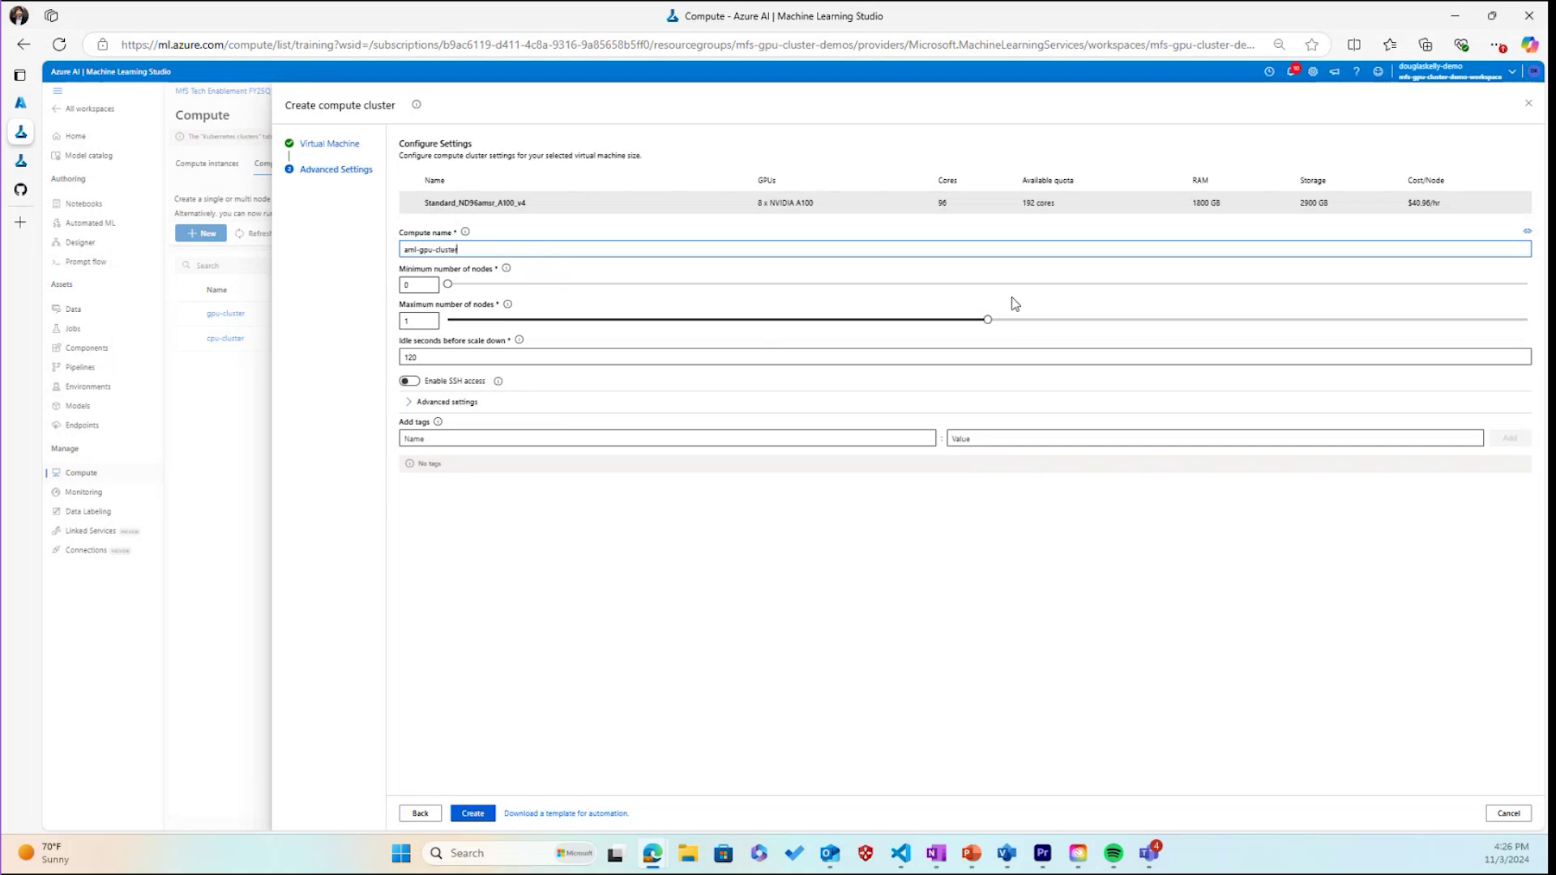
{"action": "left_click", "coordinate": [988, 320]}
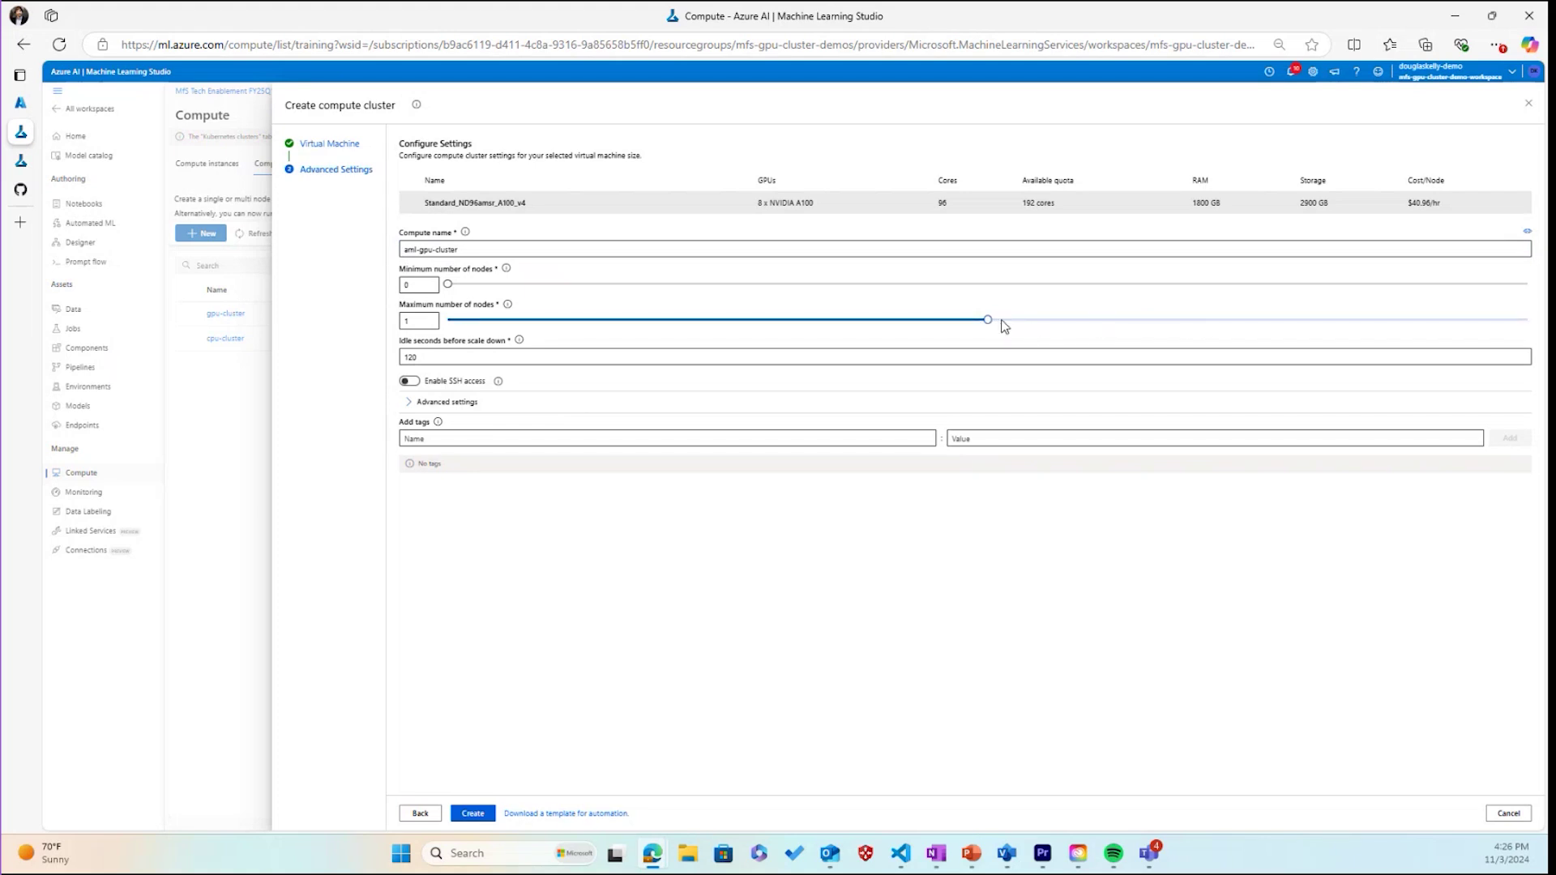
{"action": "left_click_drag", "start_coordinate": [990, 323], "coordinate": [1423, 323]}
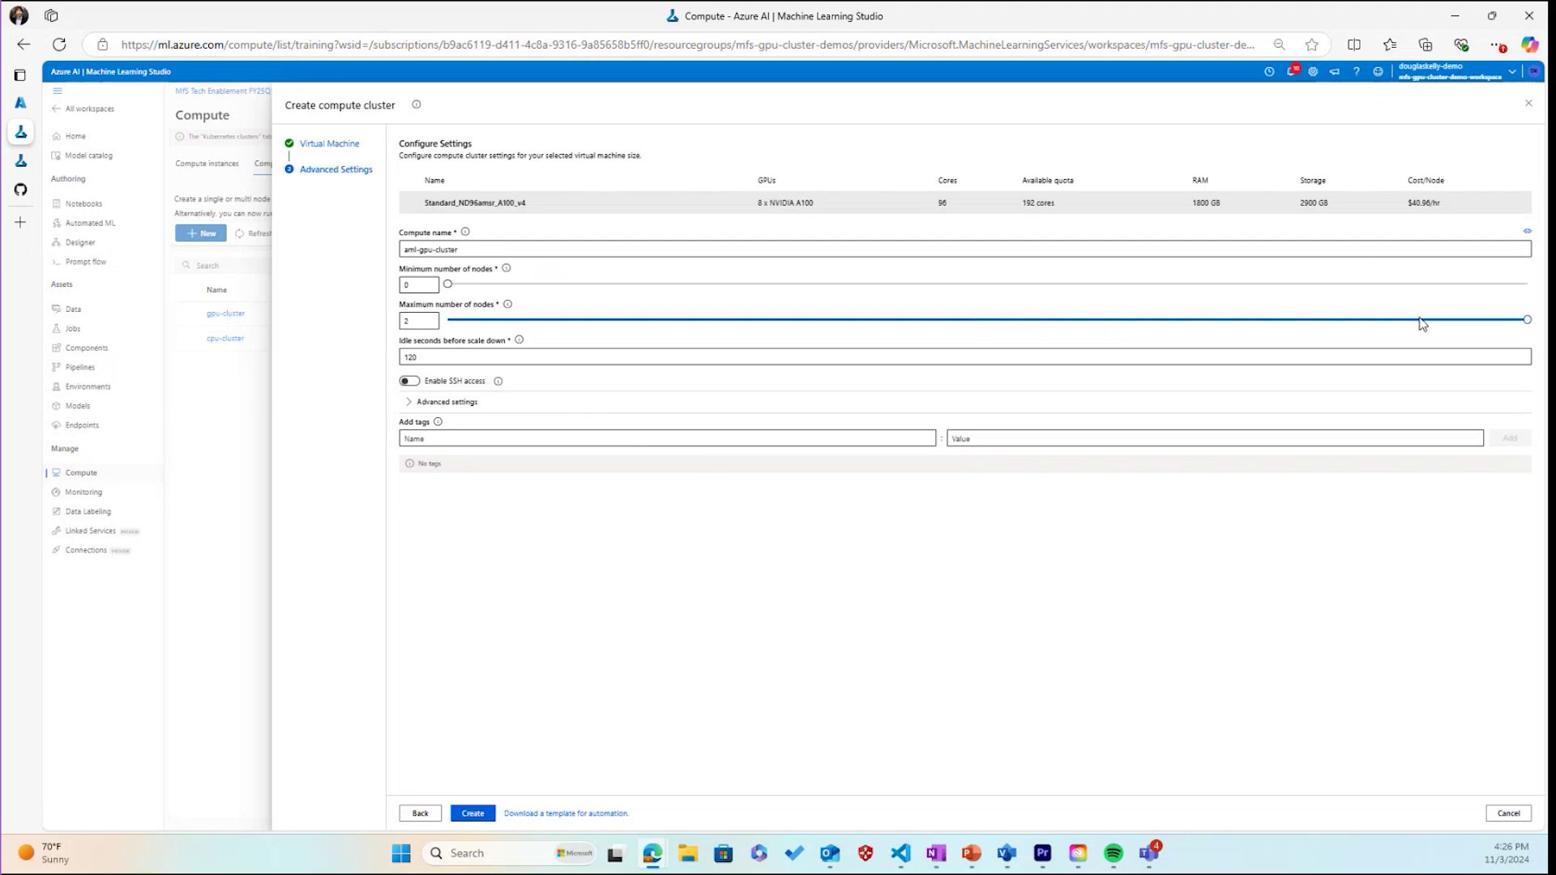
{"action": "left_click", "coordinate": [462, 359]}
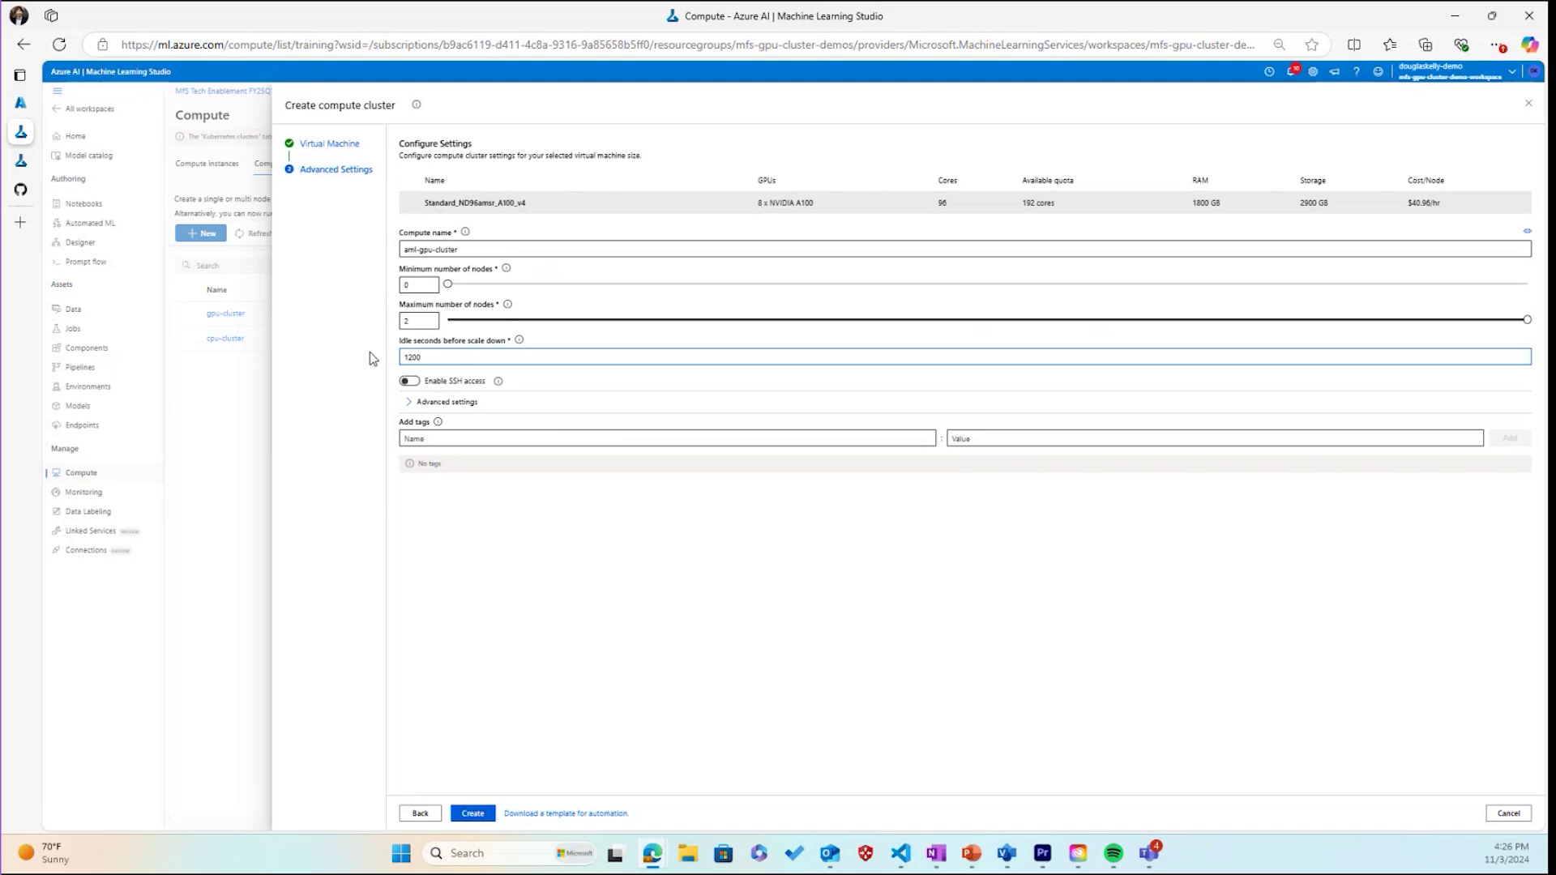
Enable SSH access for the cluster, and review its advanced virtual network and managed identity options and the tag fields
{"action": "left_click", "coordinate": [418, 385]}
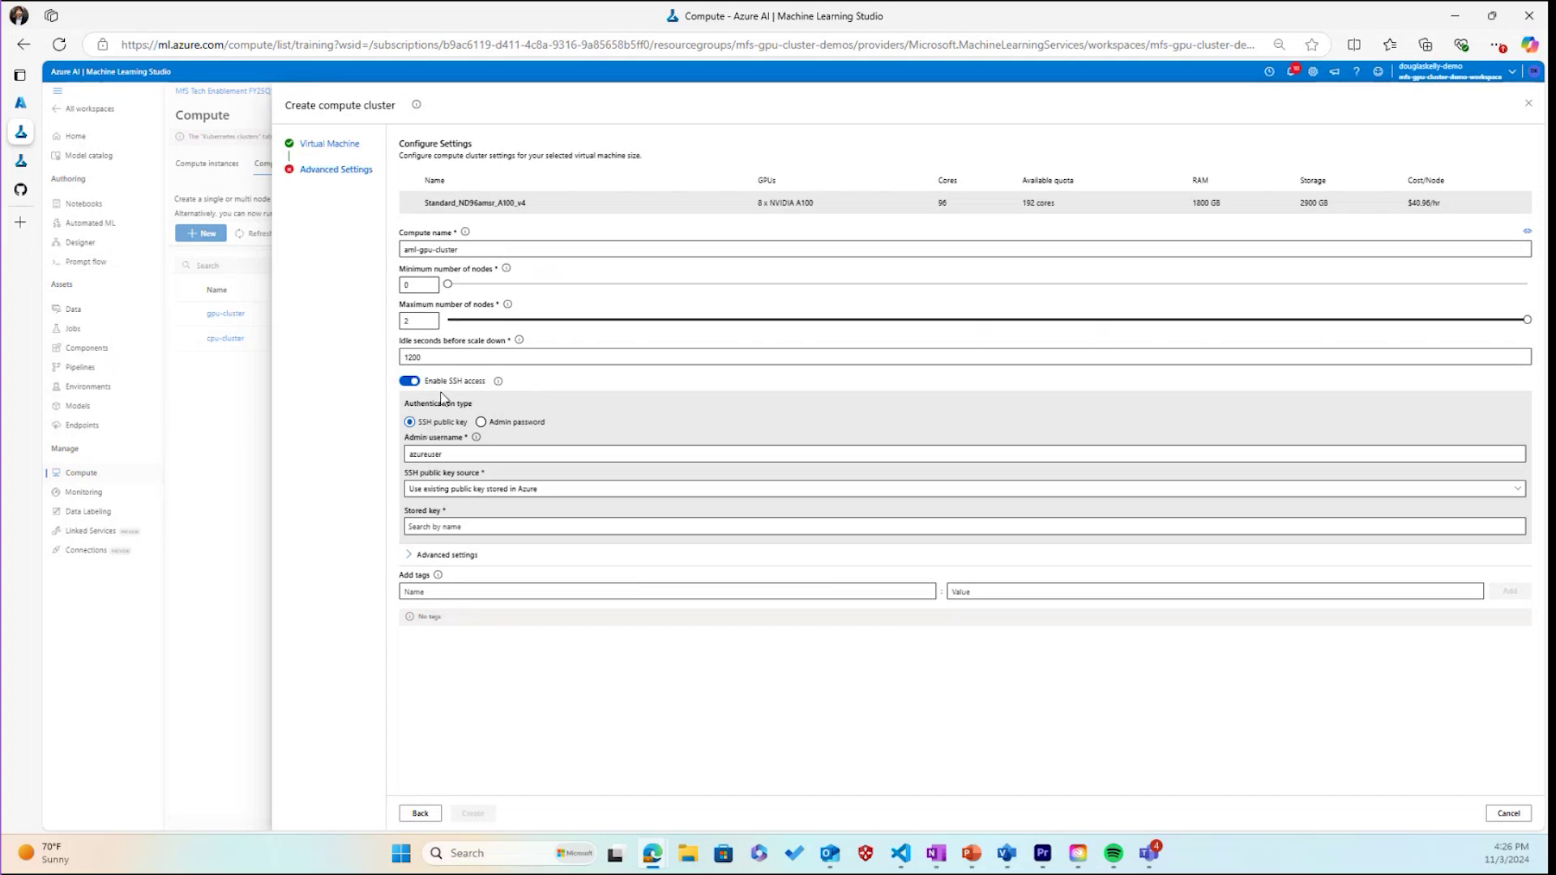
{"action": "left_click", "coordinate": [458, 453]}
{"action": "left_click", "coordinate": [410, 555]}
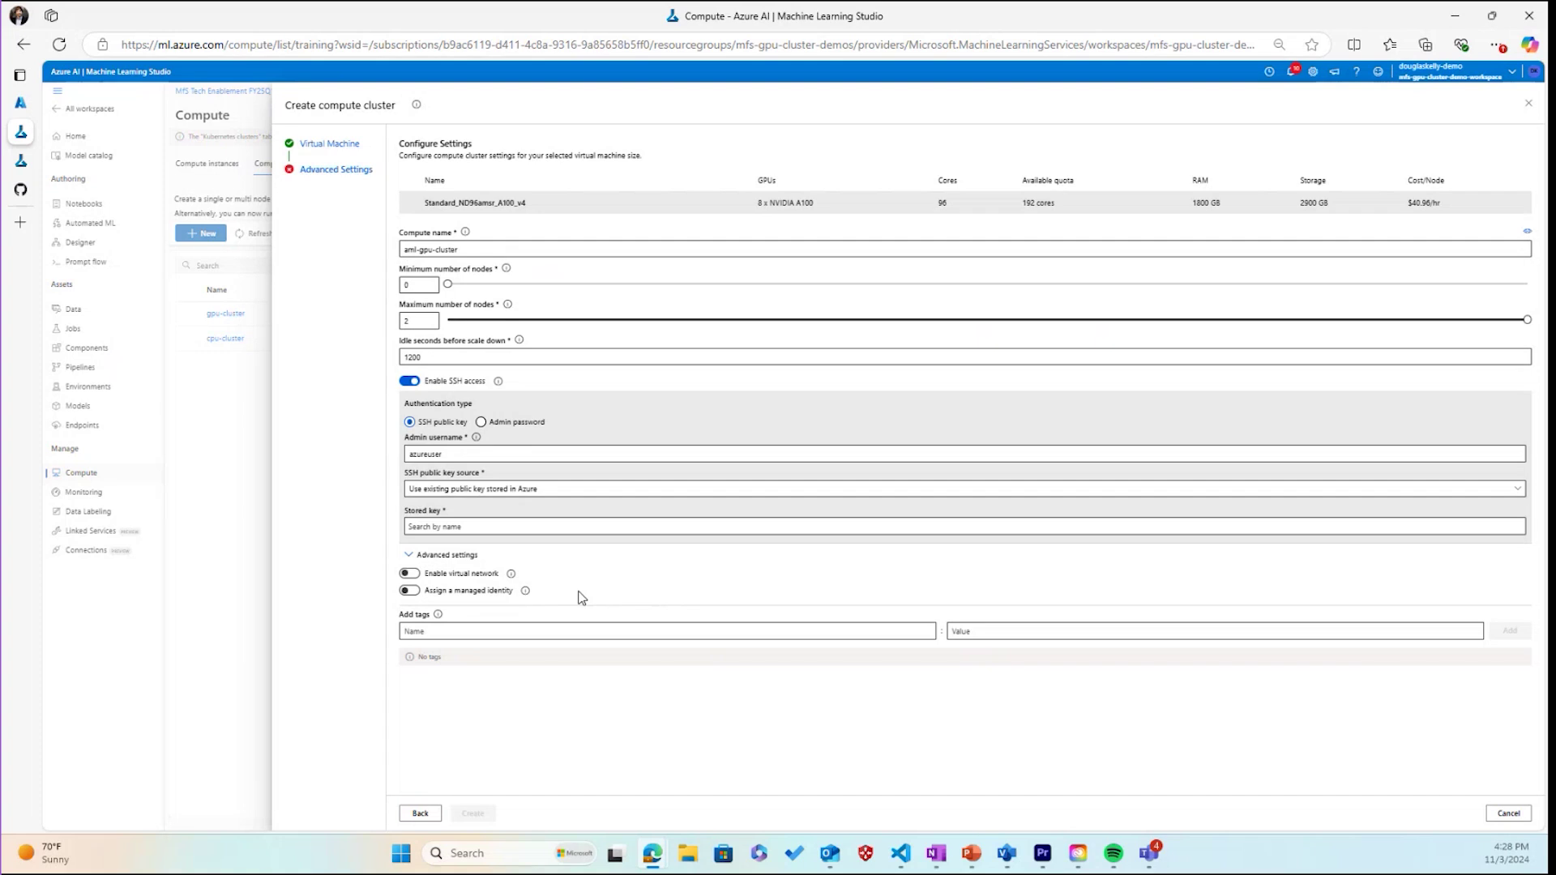
{"action": "left_click", "coordinate": [458, 630]}
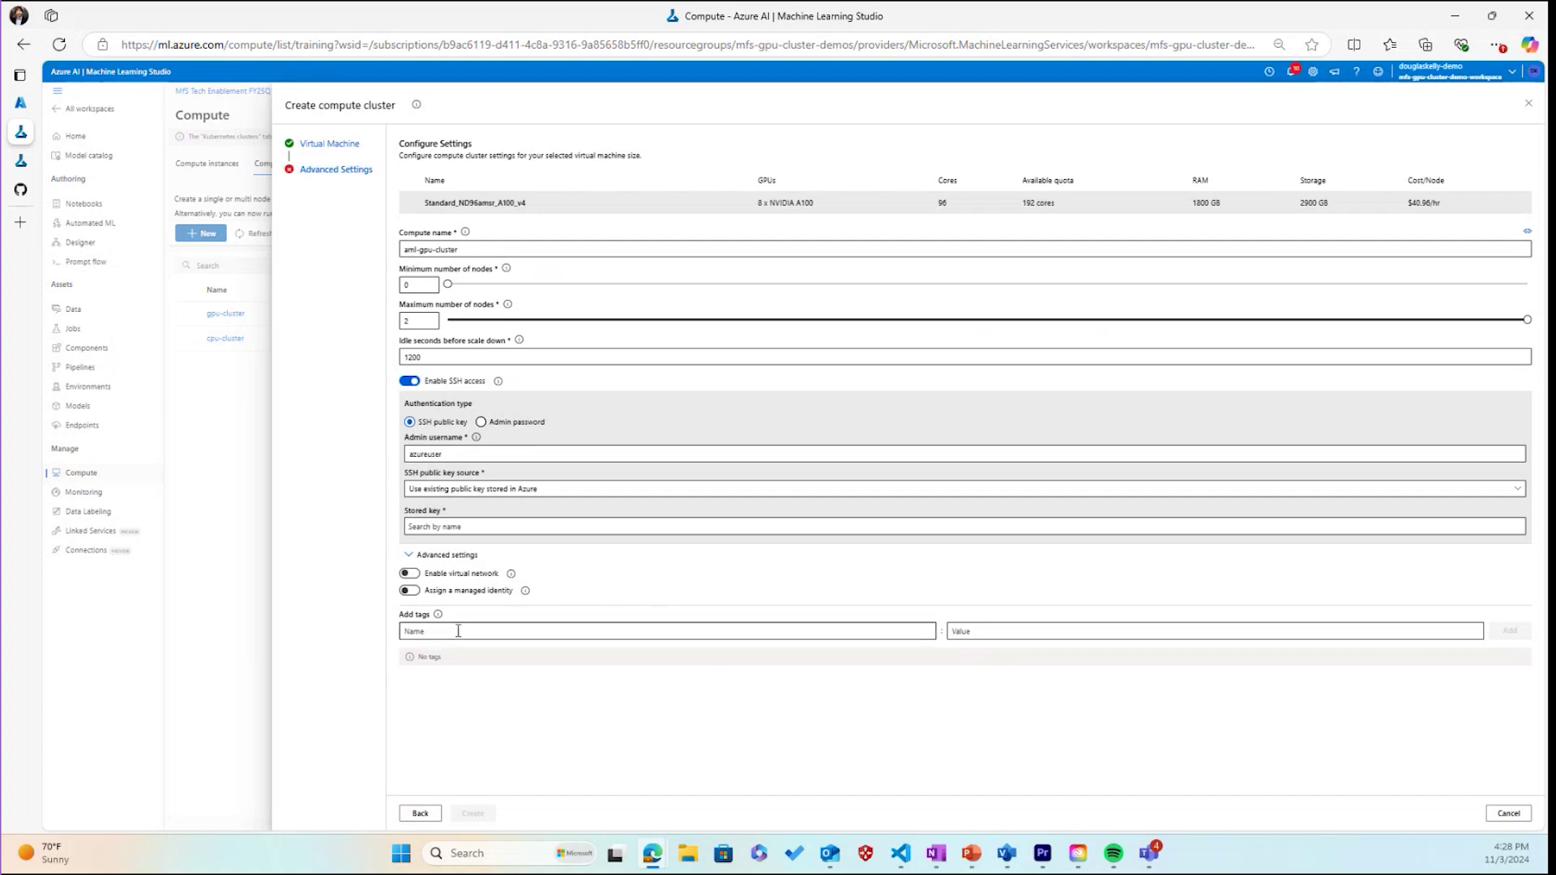
{"action": "left_click", "coordinate": [701, 600]}
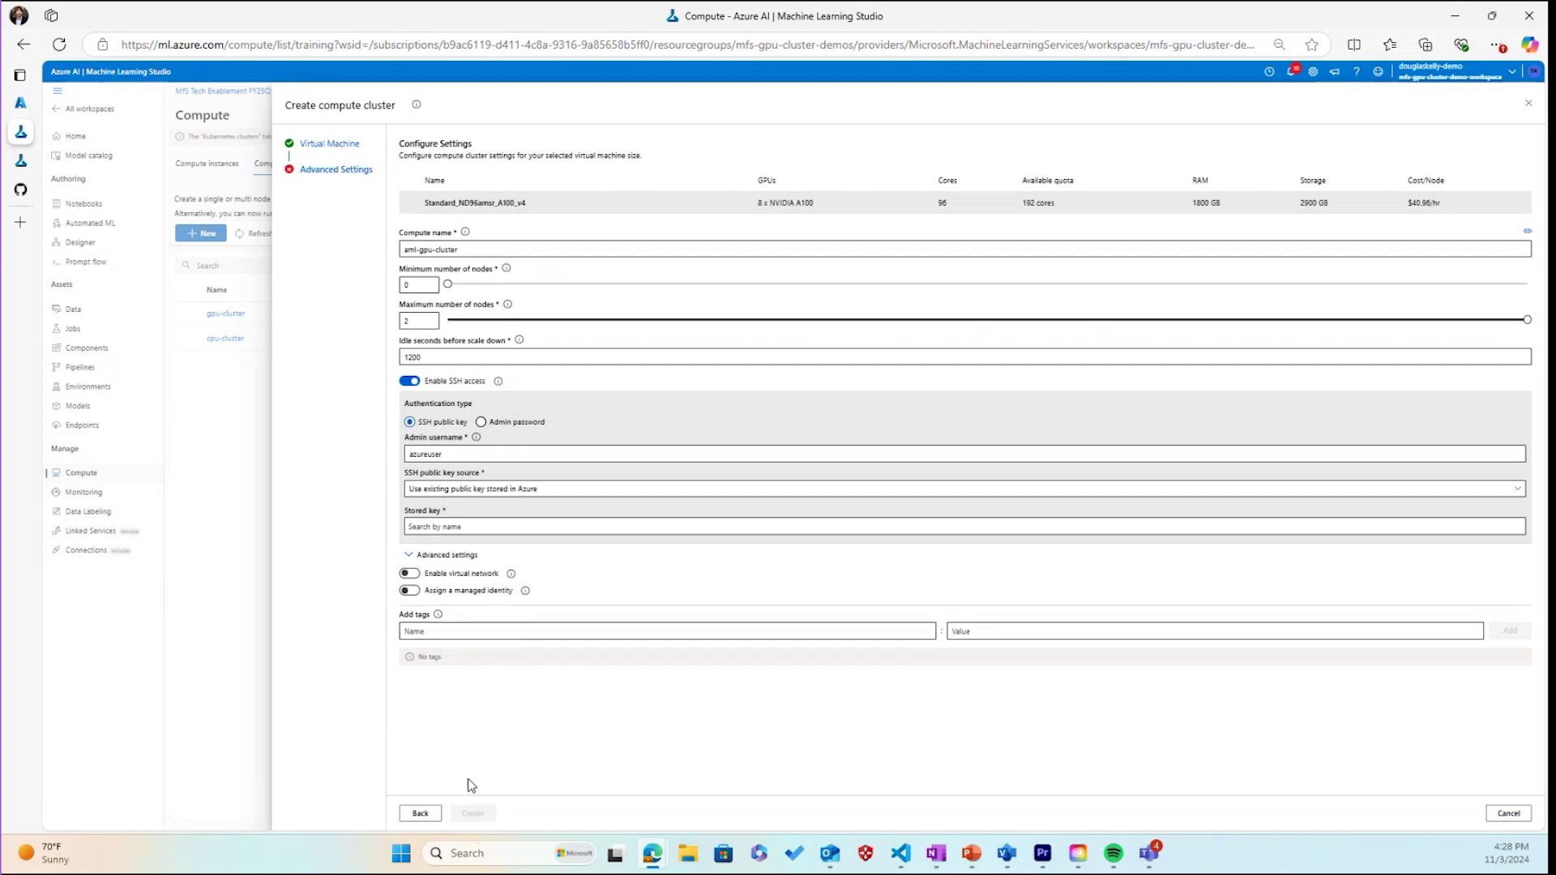
{"action": "left_click", "coordinate": [408, 554]}
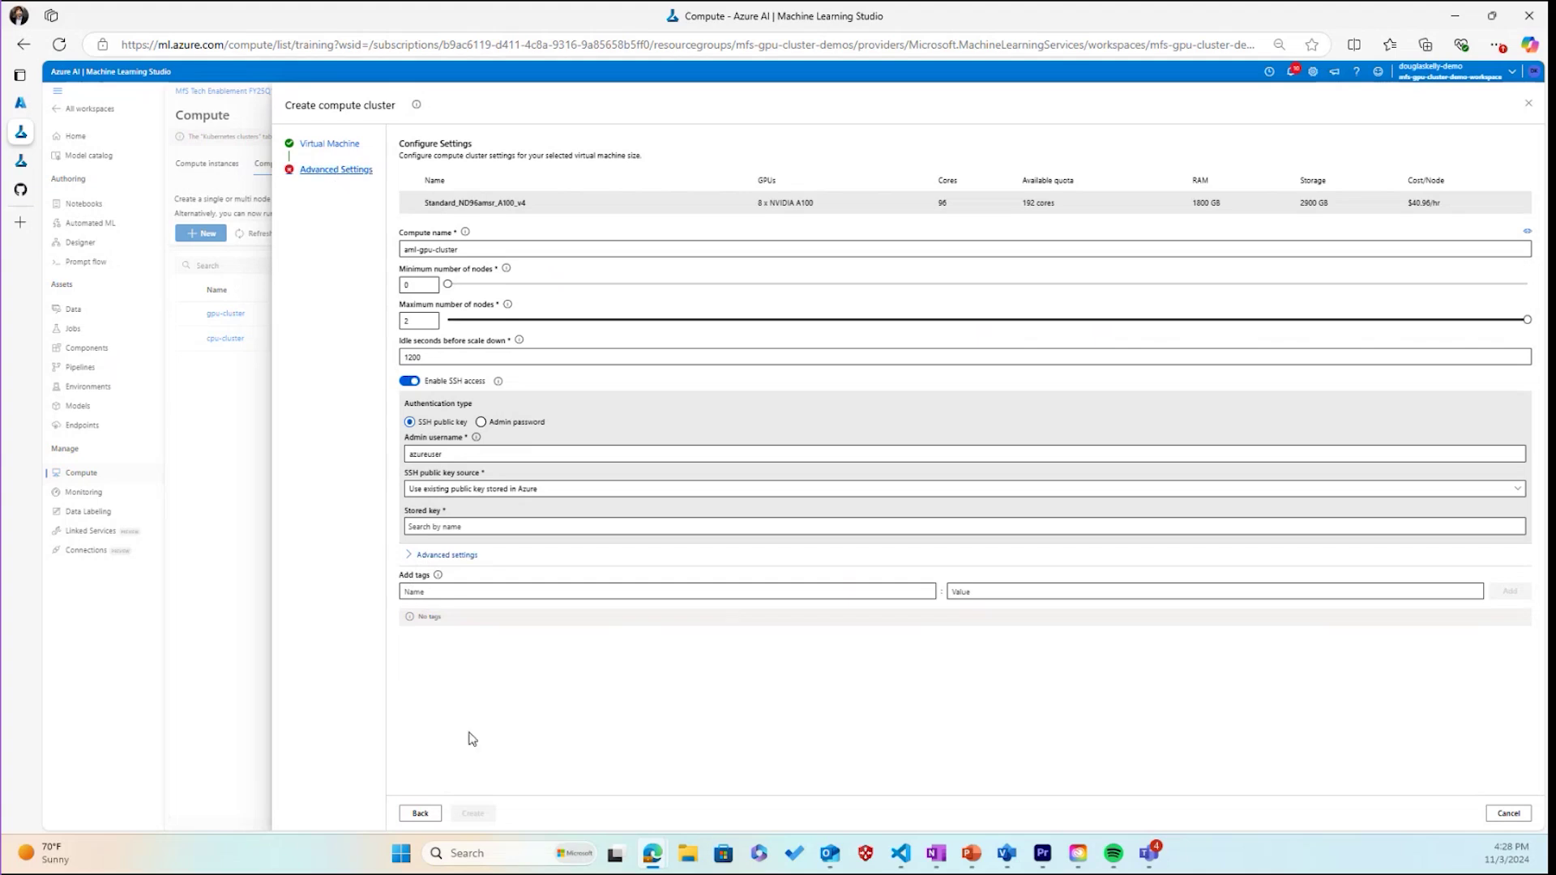
Choose the stored SSH key mfs-gpu-cluster-ssh-key, and leave the cluster setup without creating the cluster
{"action": "left_click", "coordinate": [452, 528]}
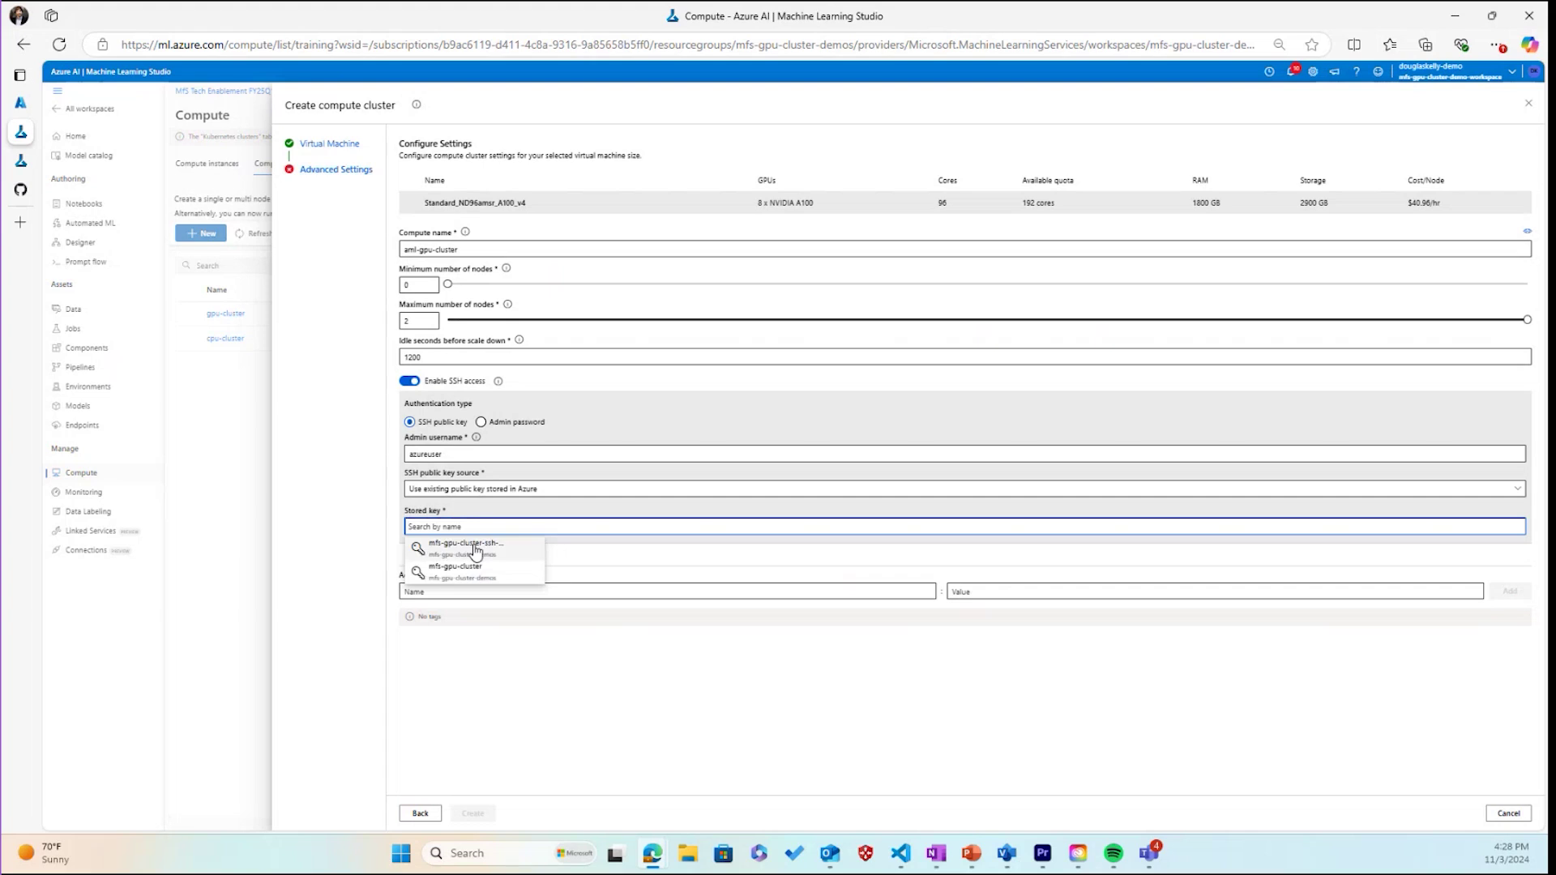
{"action": "left_click", "coordinate": [476, 552]}
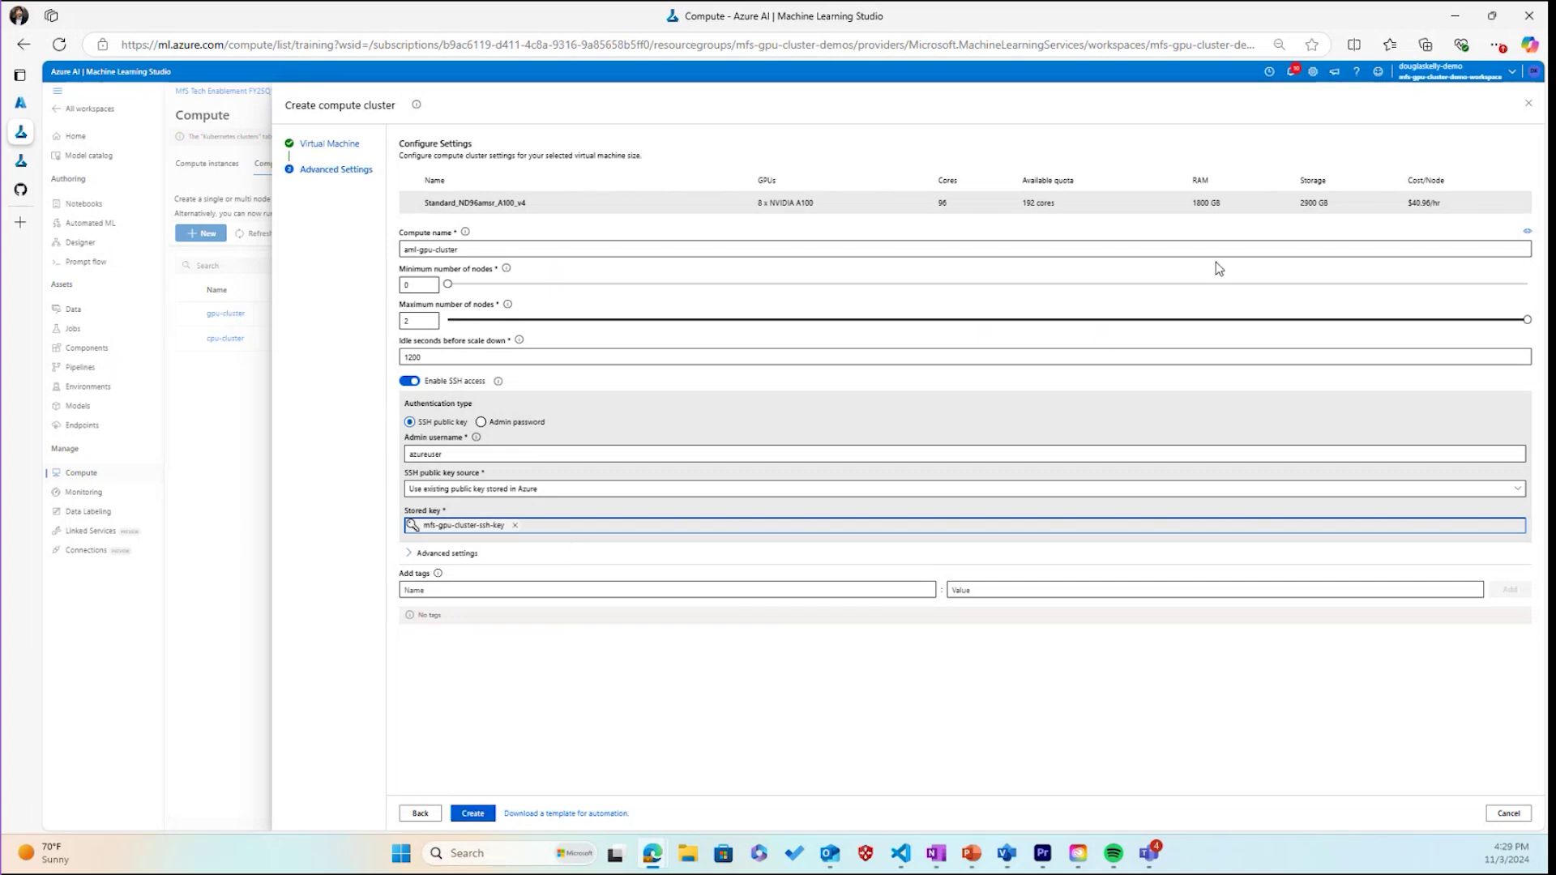
{"action": "left_click", "coordinate": [1530, 107]}
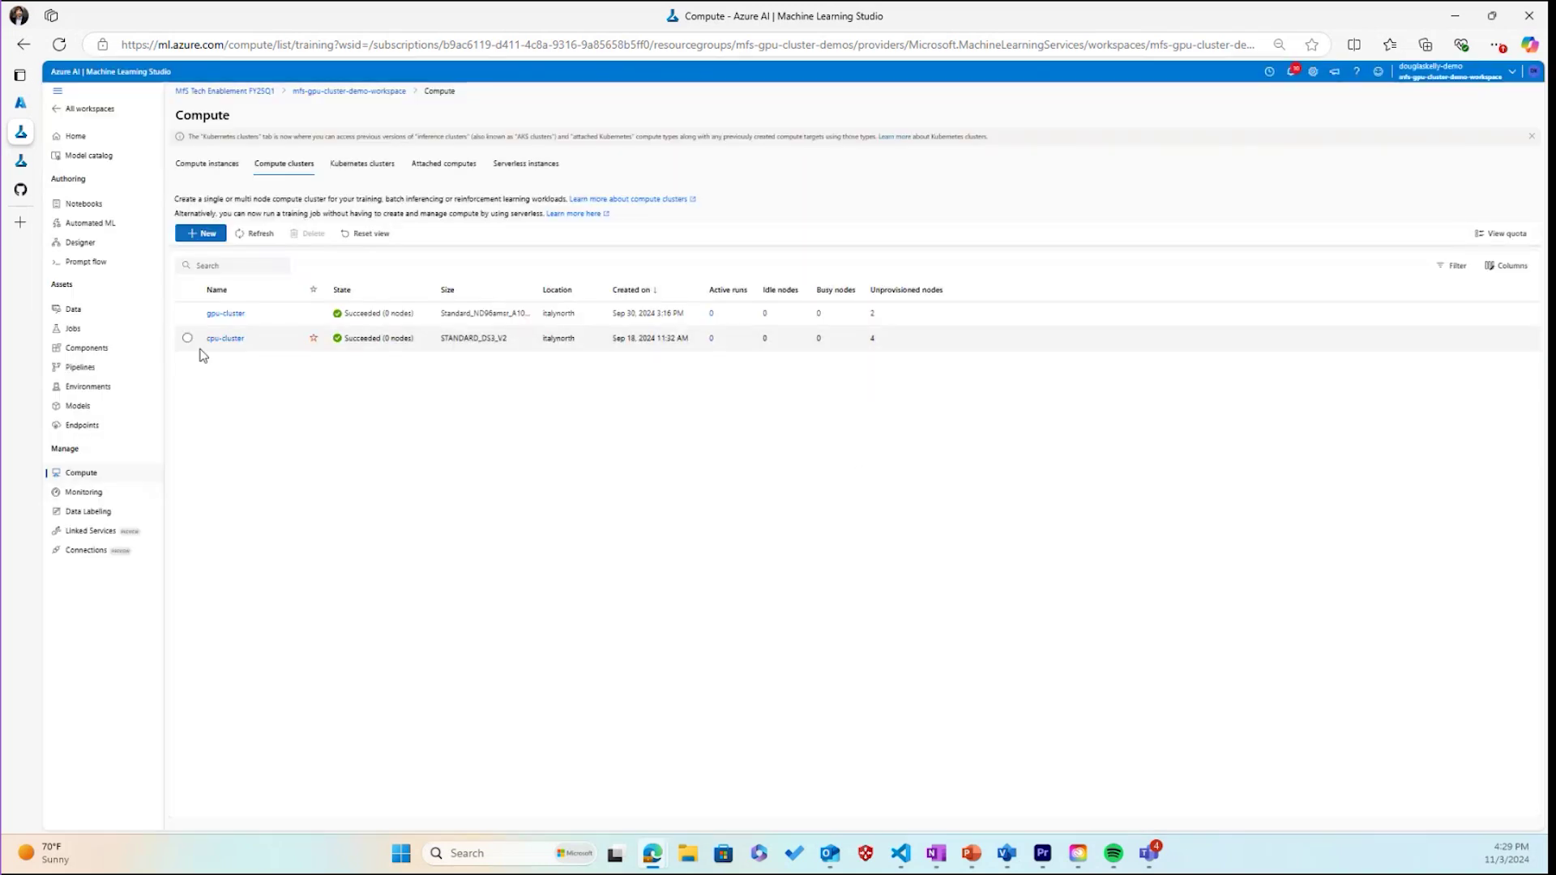
Open the existing gpu-cluster, and examine its resource properties, SSH access and list of nodes
{"action": "left_click", "coordinate": [224, 314]}
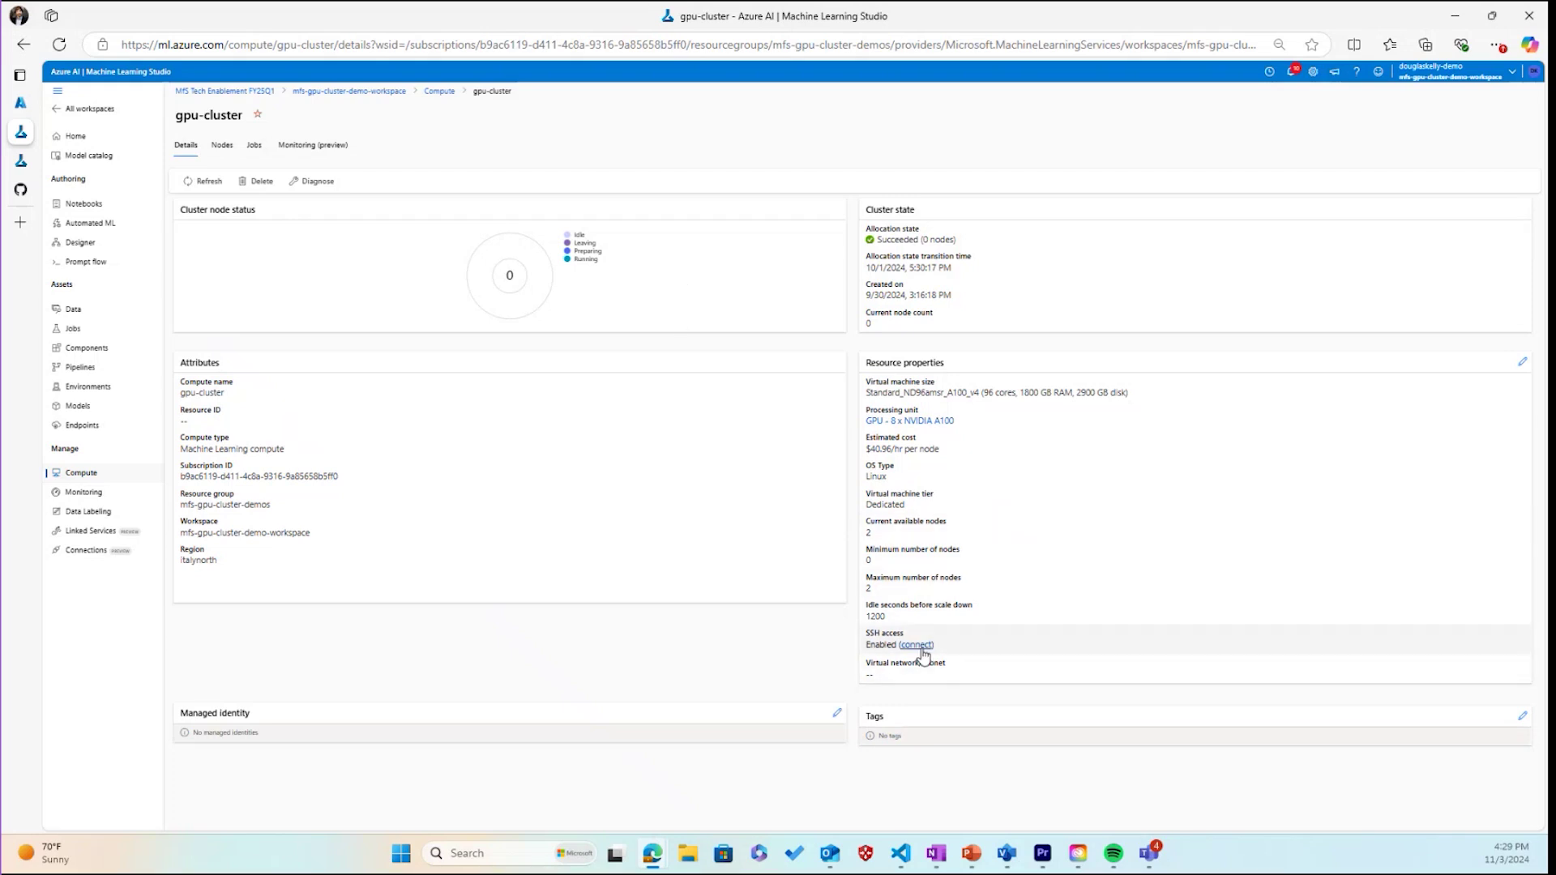
{"action": "left_click", "coordinate": [224, 152]}
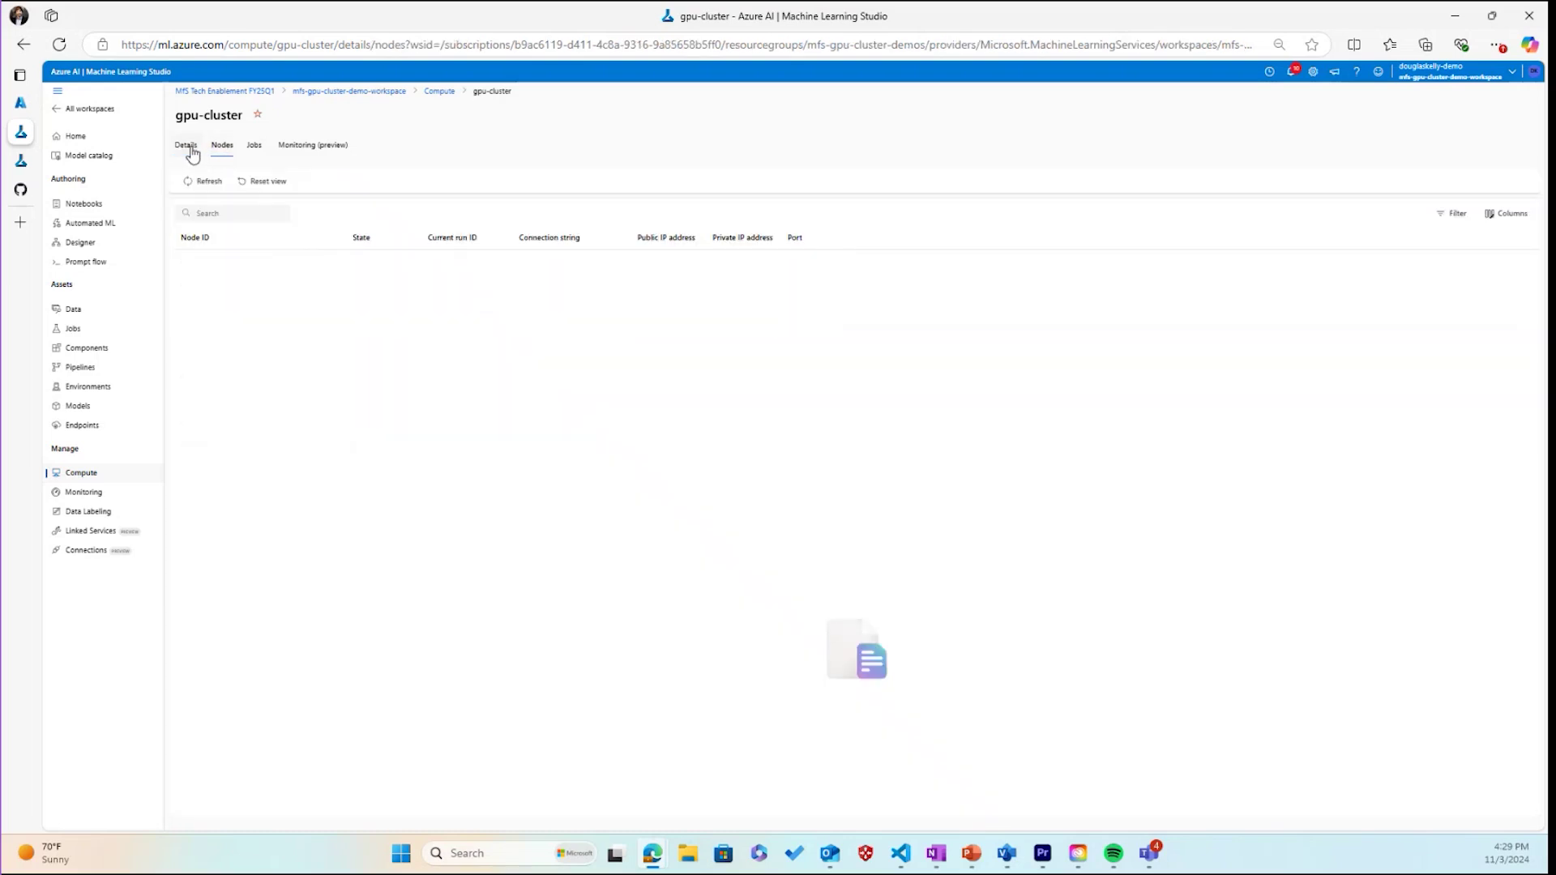
{"action": "left_click", "coordinate": [191, 150]}
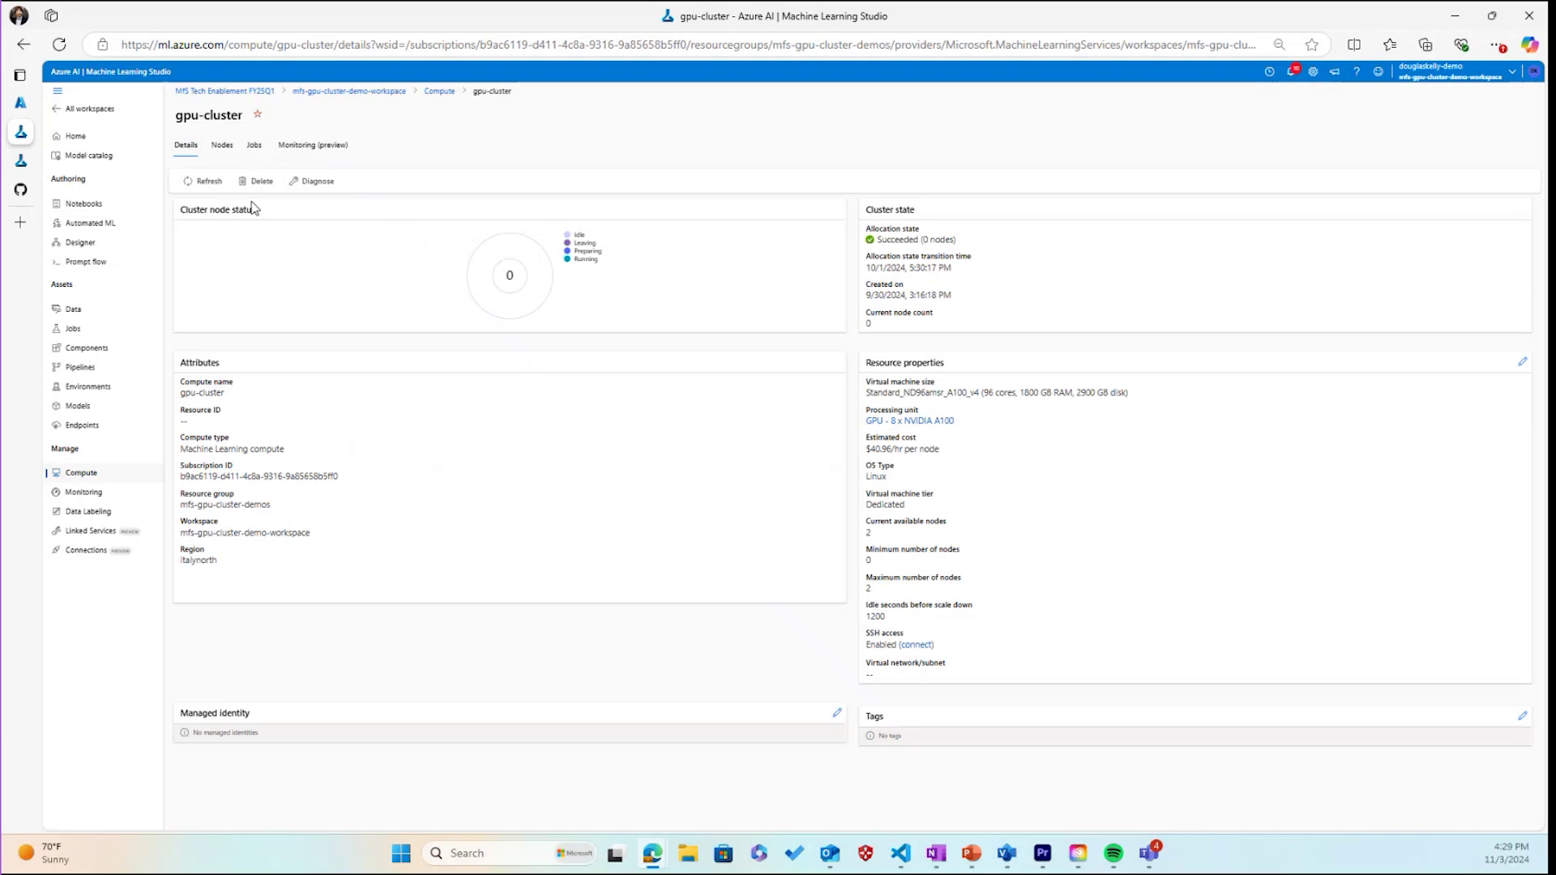
{"action": "left_click", "coordinate": [223, 147]}
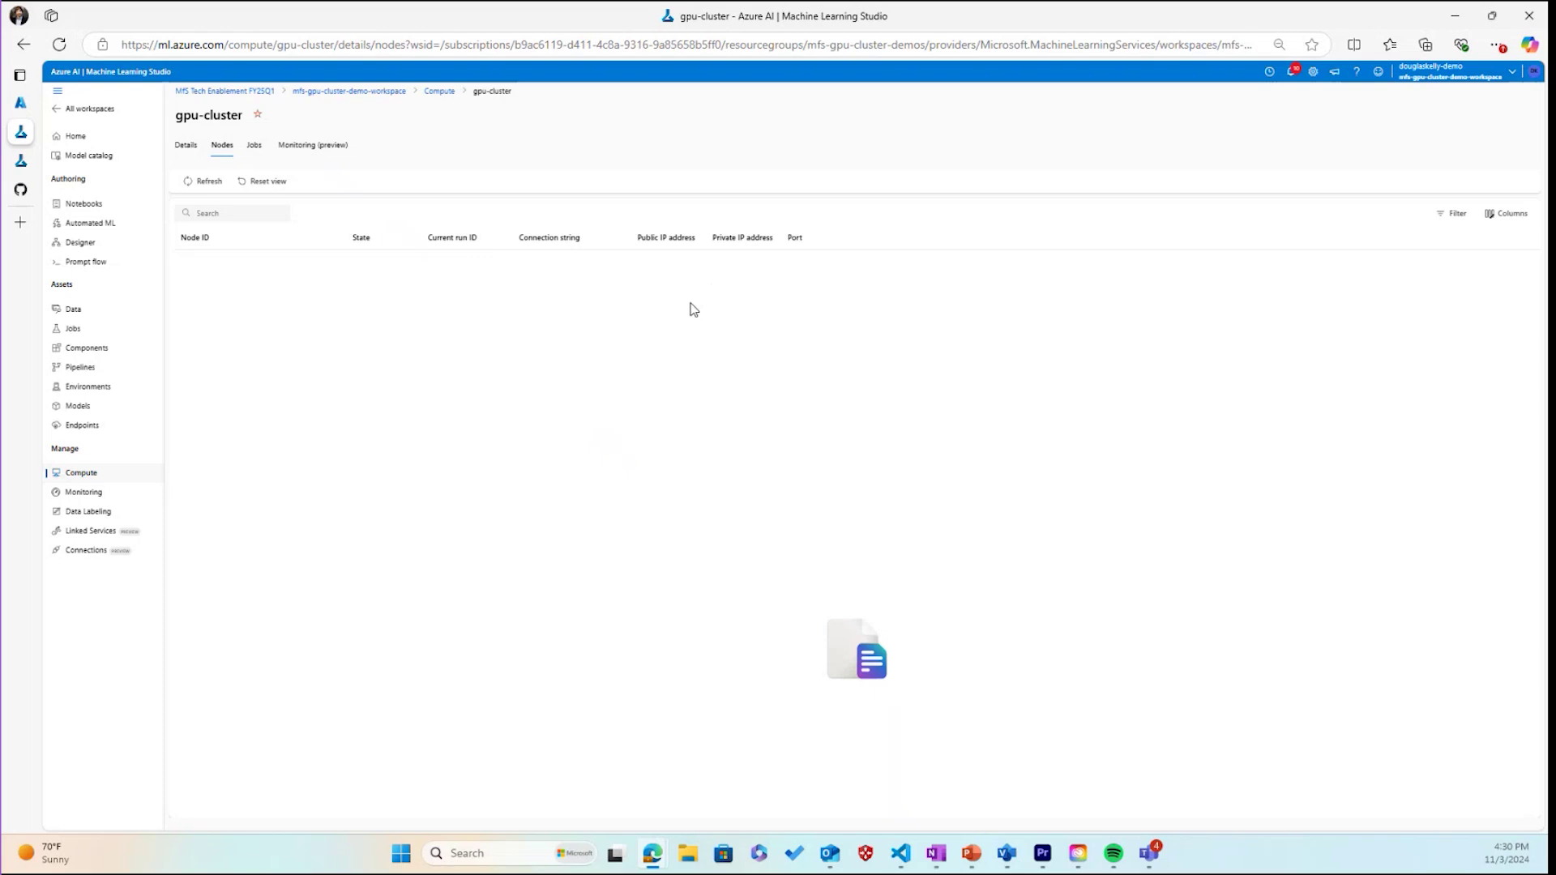
{"action": "left_click", "coordinate": [186, 154]}
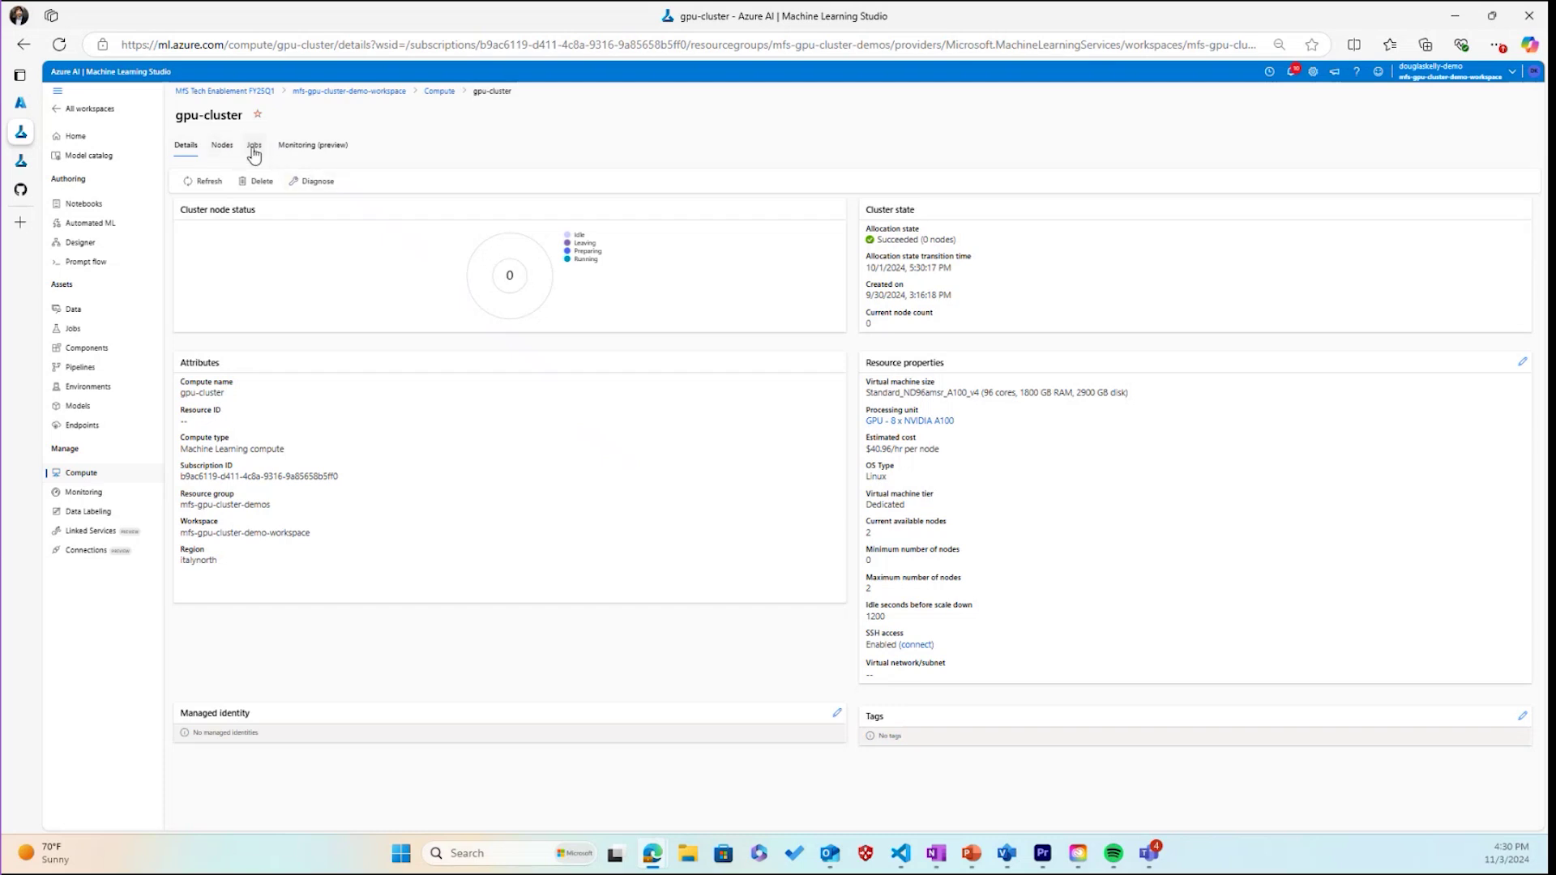
Check the monitoring metrics of gpu-cluster for the last 24 hours, and return to the cluster's details
{"action": "left_click", "coordinate": [306, 153]}
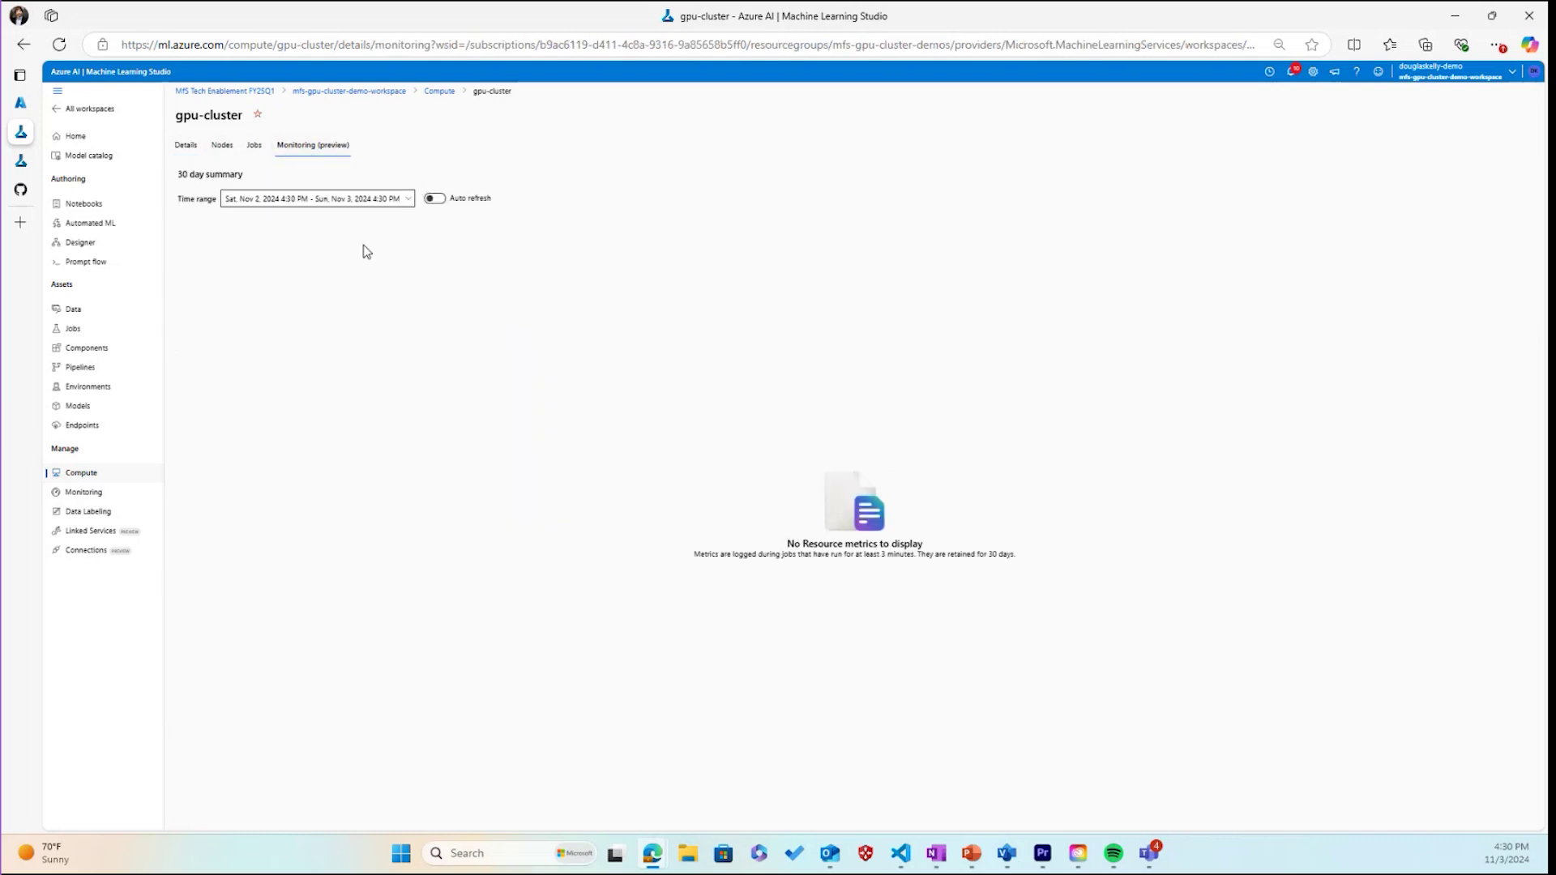
{"action": "left_click", "coordinate": [410, 203]}
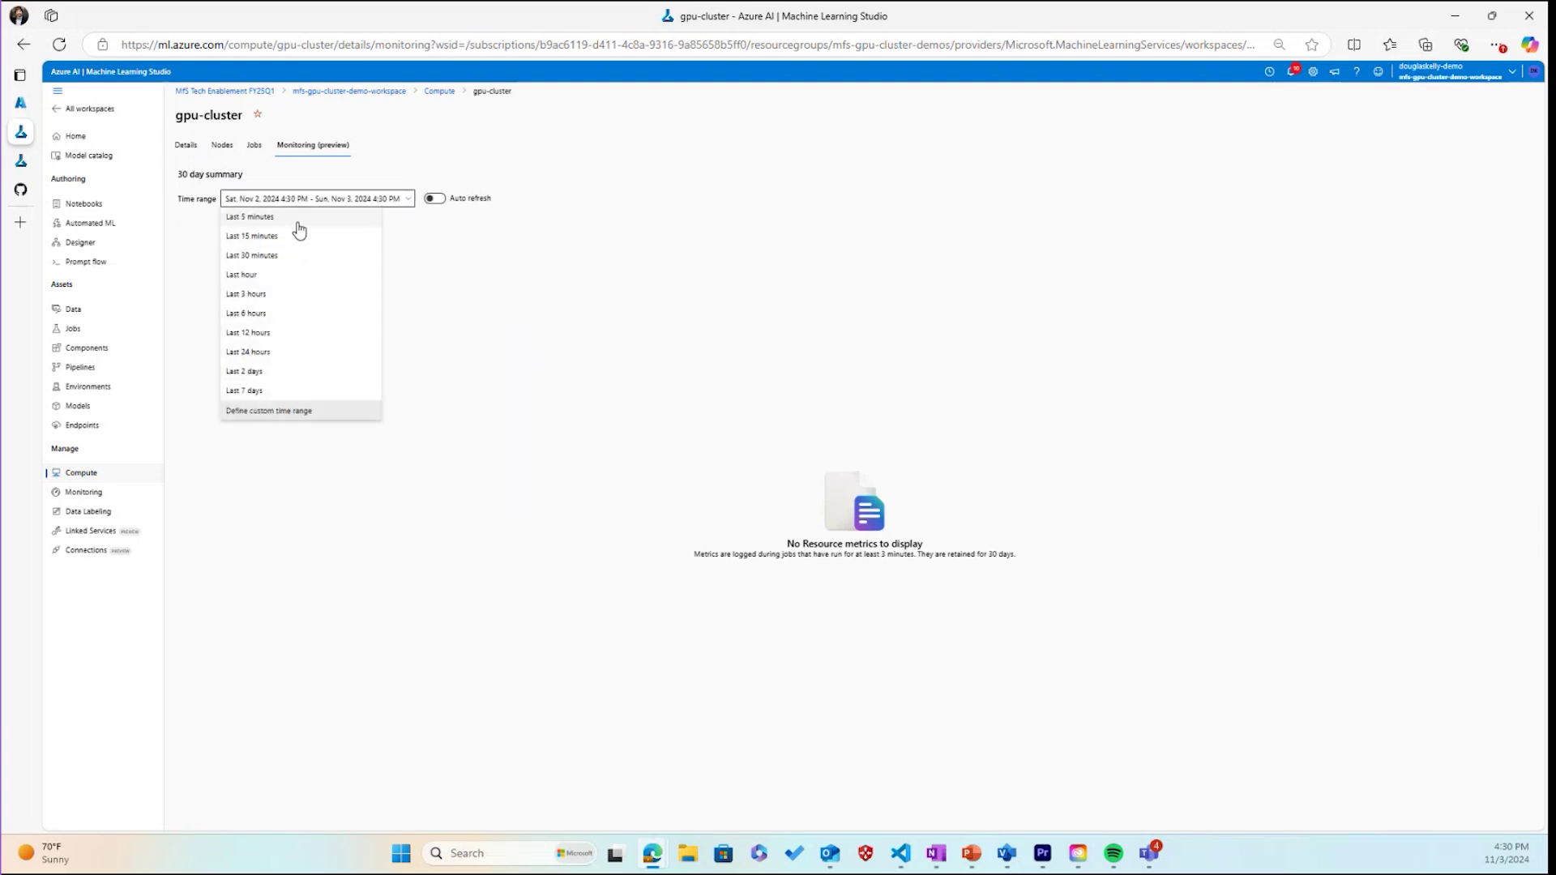
{"action": "left_click", "coordinate": [301, 352]}
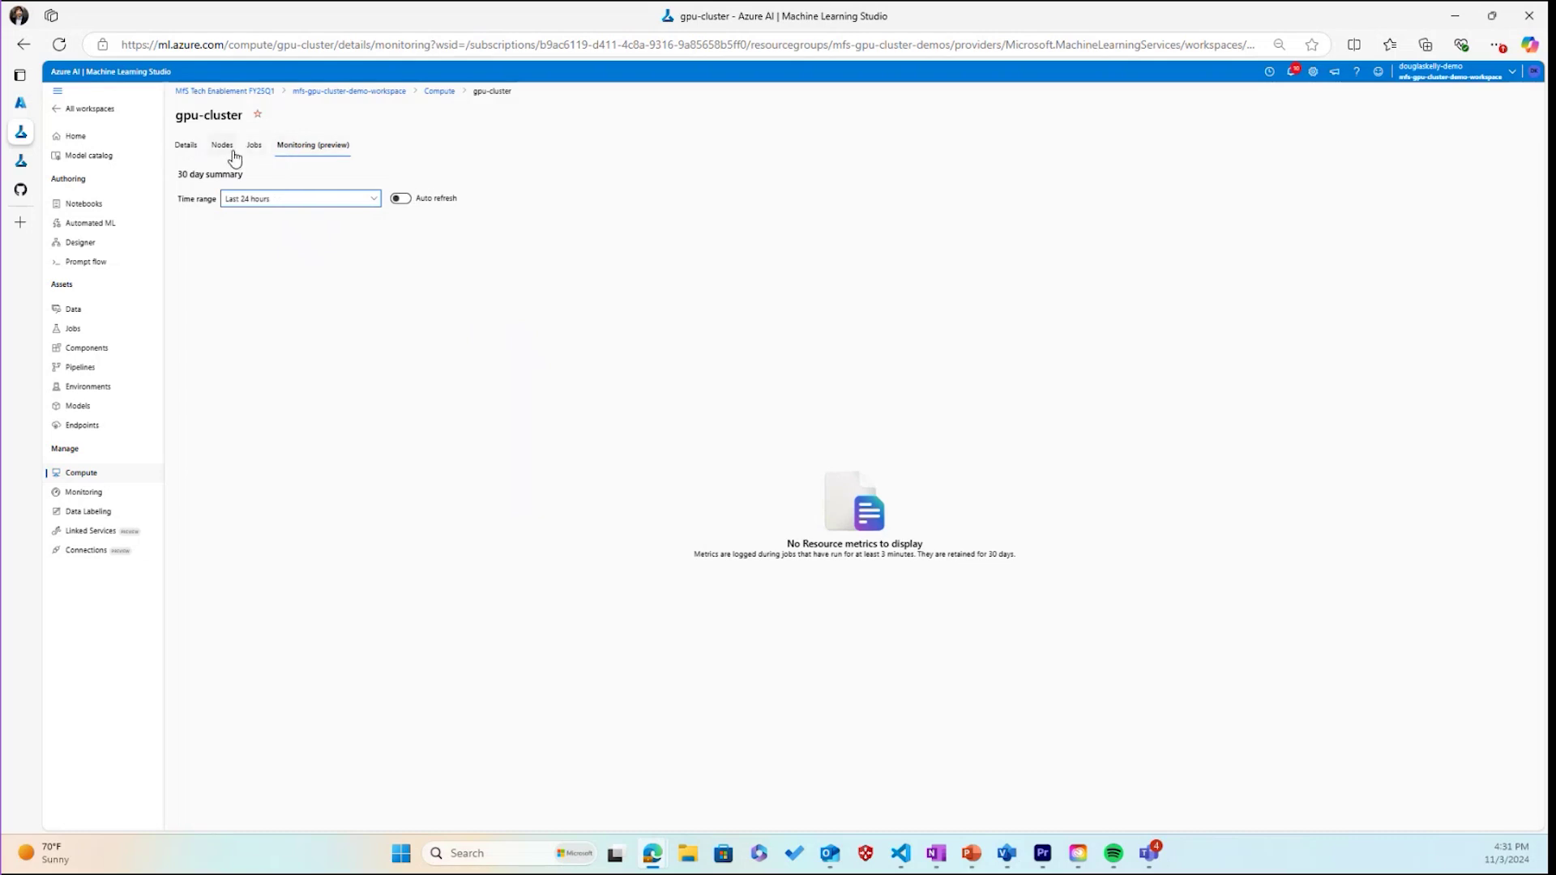
{"action": "left_click", "coordinate": [187, 151]}
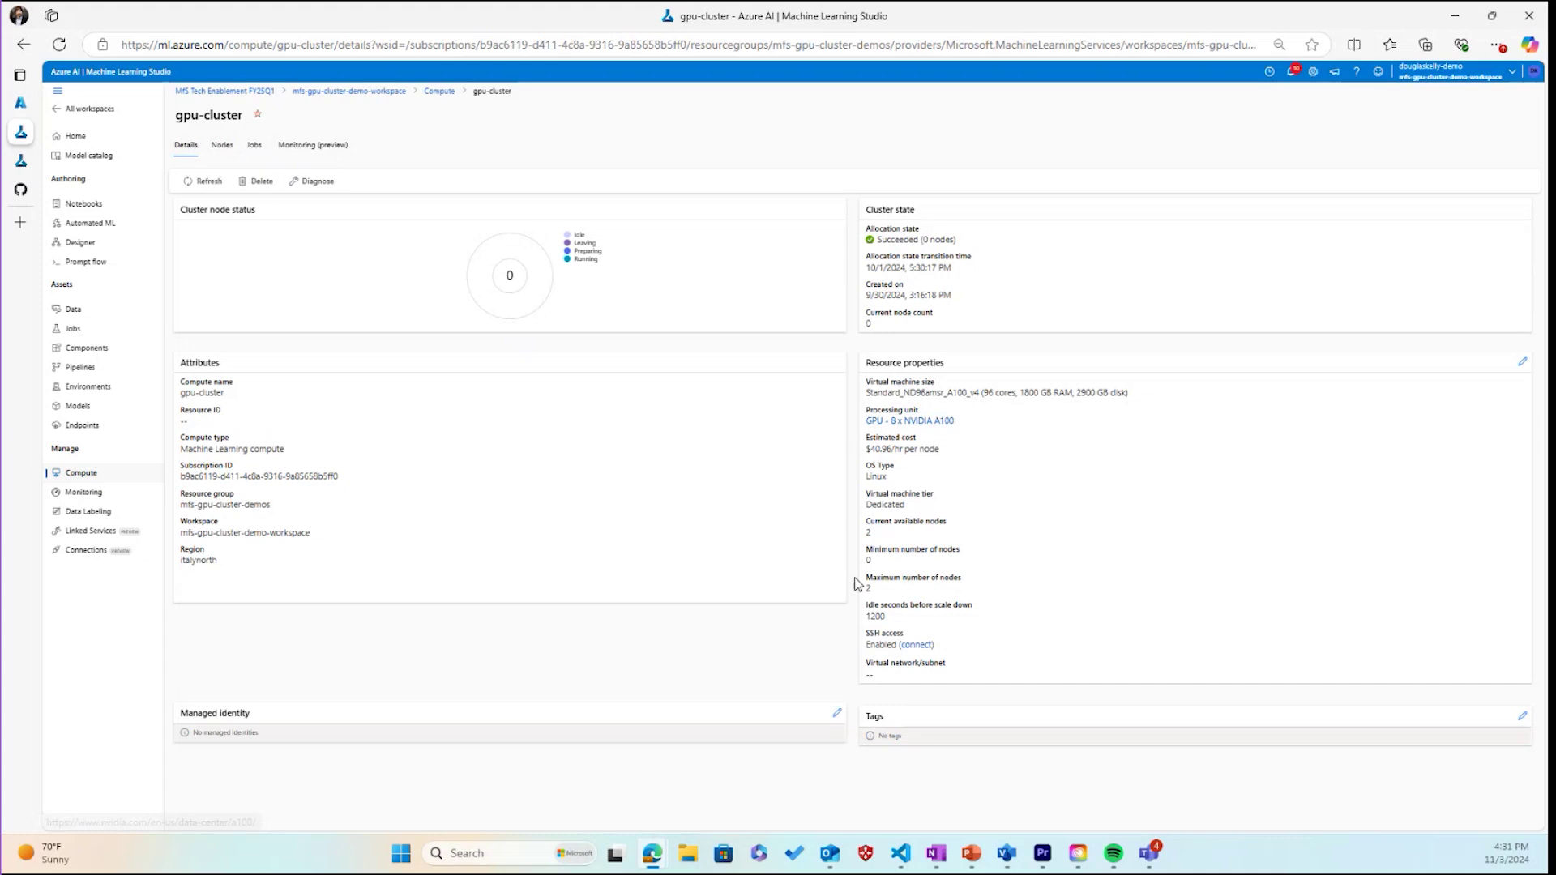